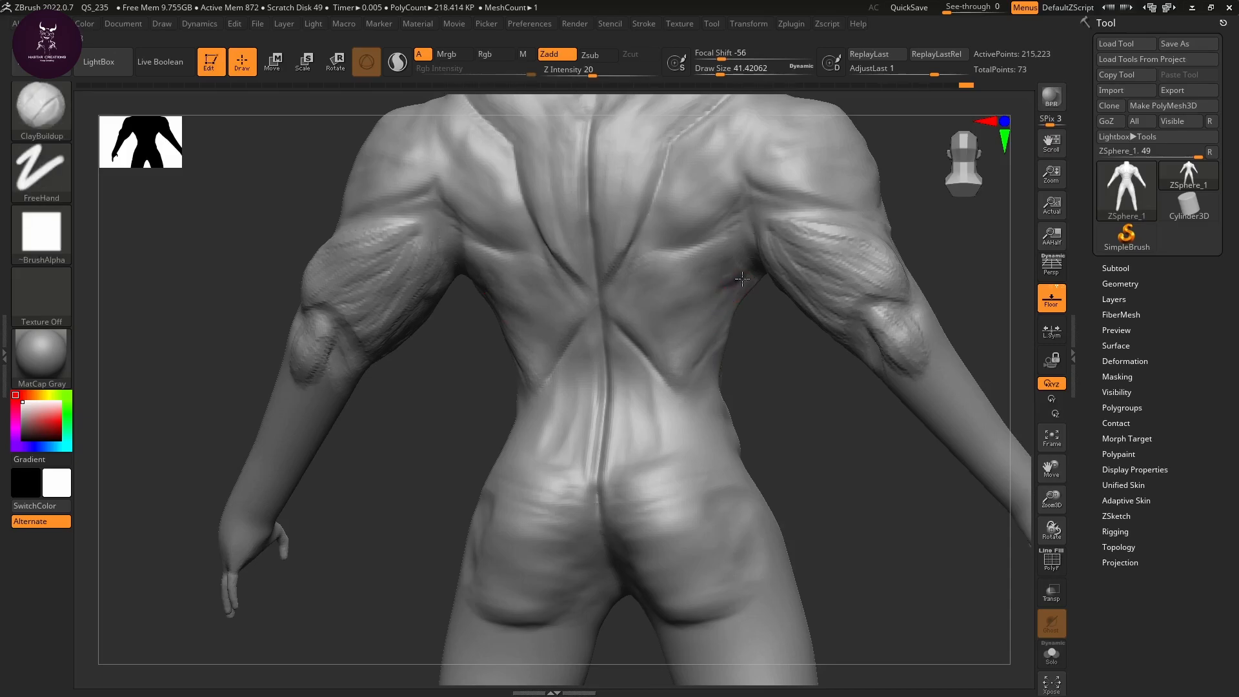
Carve the V-shaped lower edges of the latissimus muscles into the lower back with the DamStandard brush
key(shift)
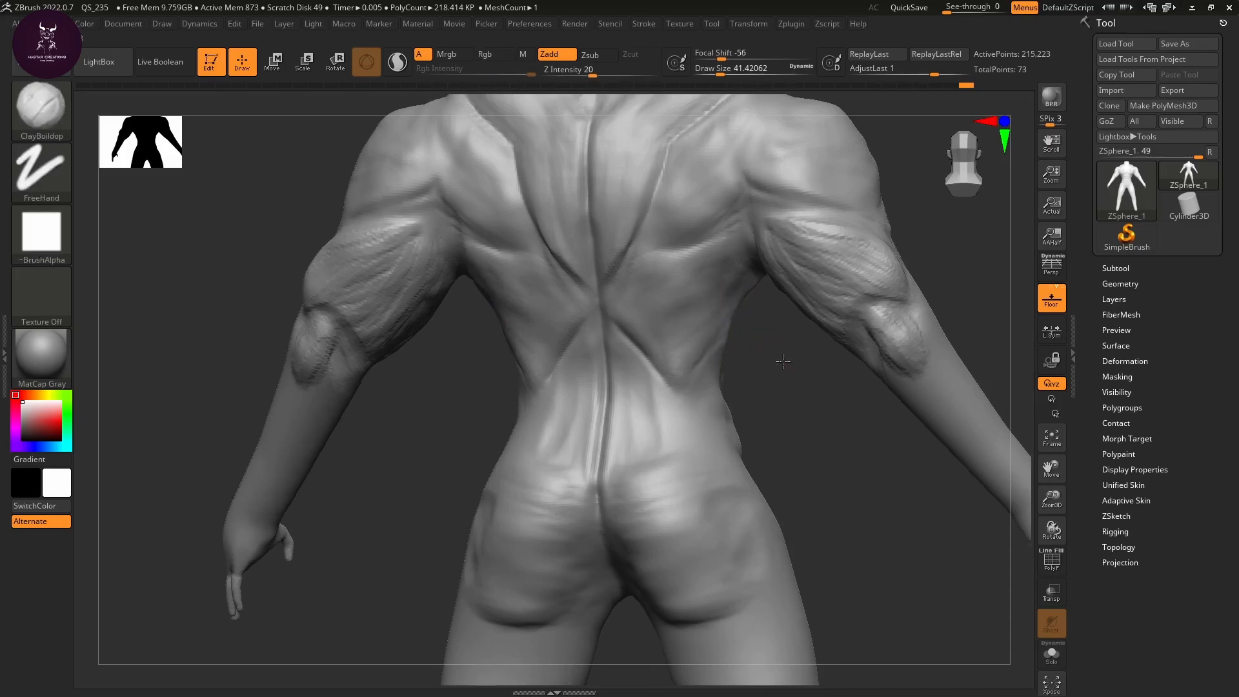
drag(780, 359, 728, 285)
drag(694, 371, 852, 410)
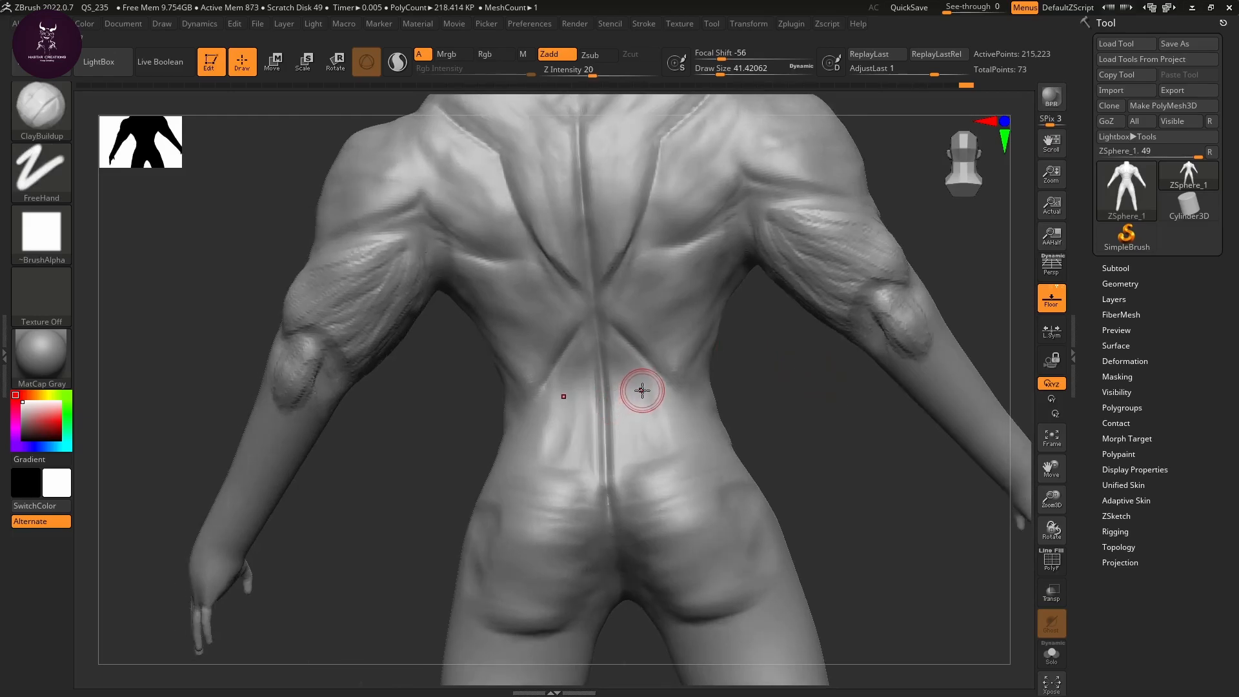
key(b)
key(d)
key(s)
drag(643, 351, 679, 391)
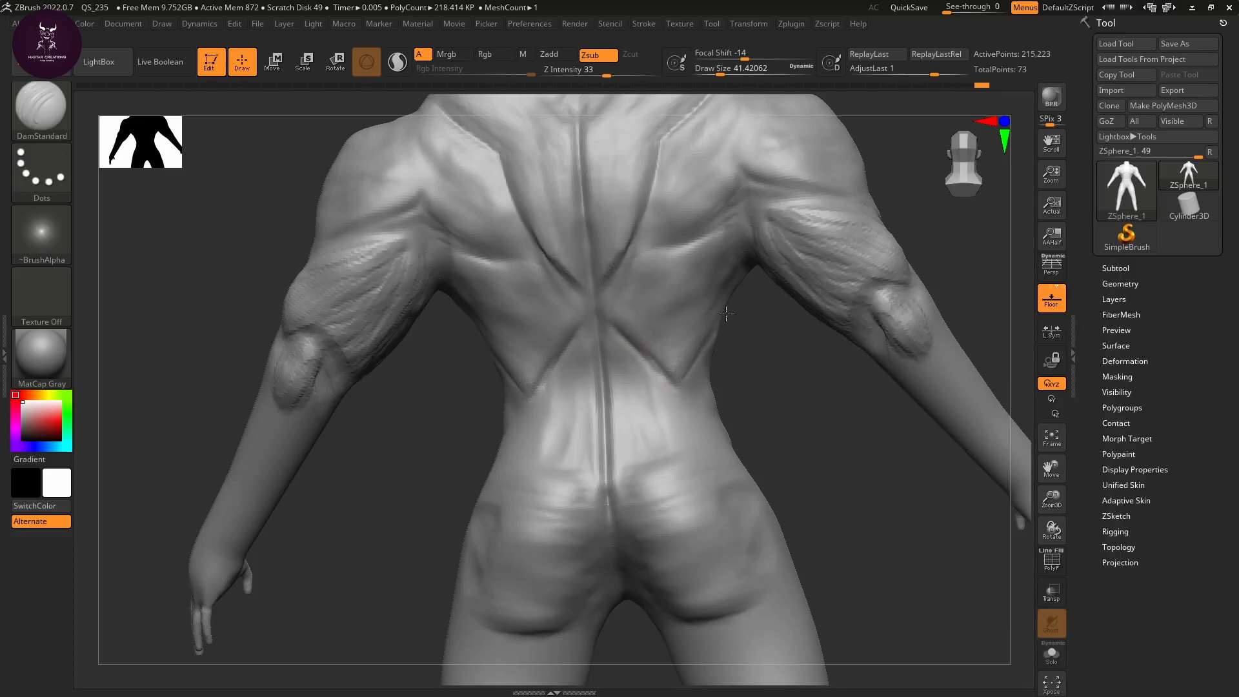
shift+drag(777, 393, 788, 393)
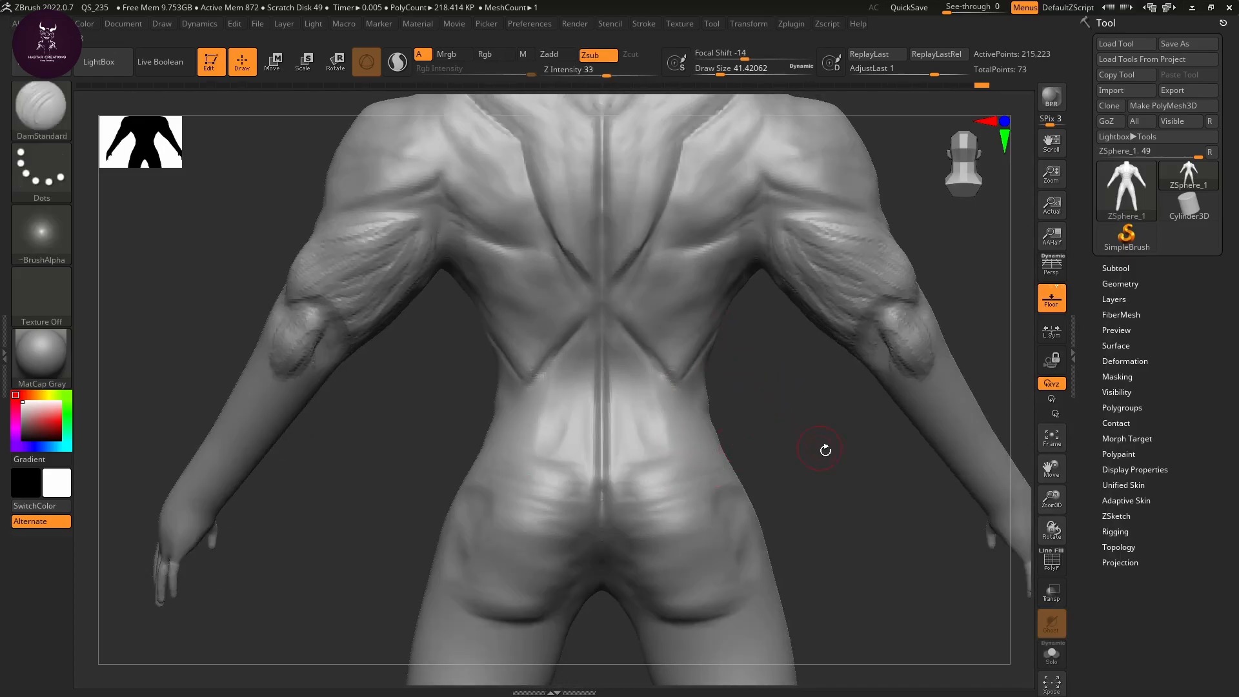
Carve a crease along the upper edge of the glutes, from the base of the spine out toward the hips
alt+drag(825, 450, 799, 343)
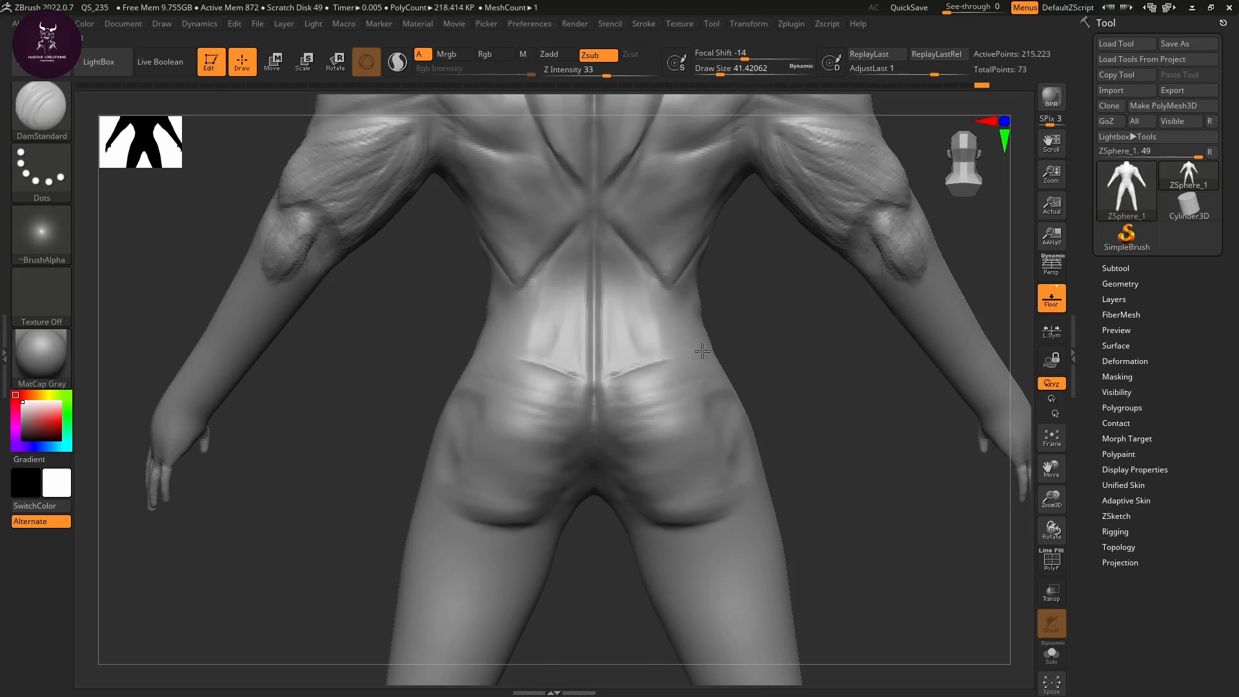
right_drag(635, 368, 680, 357)
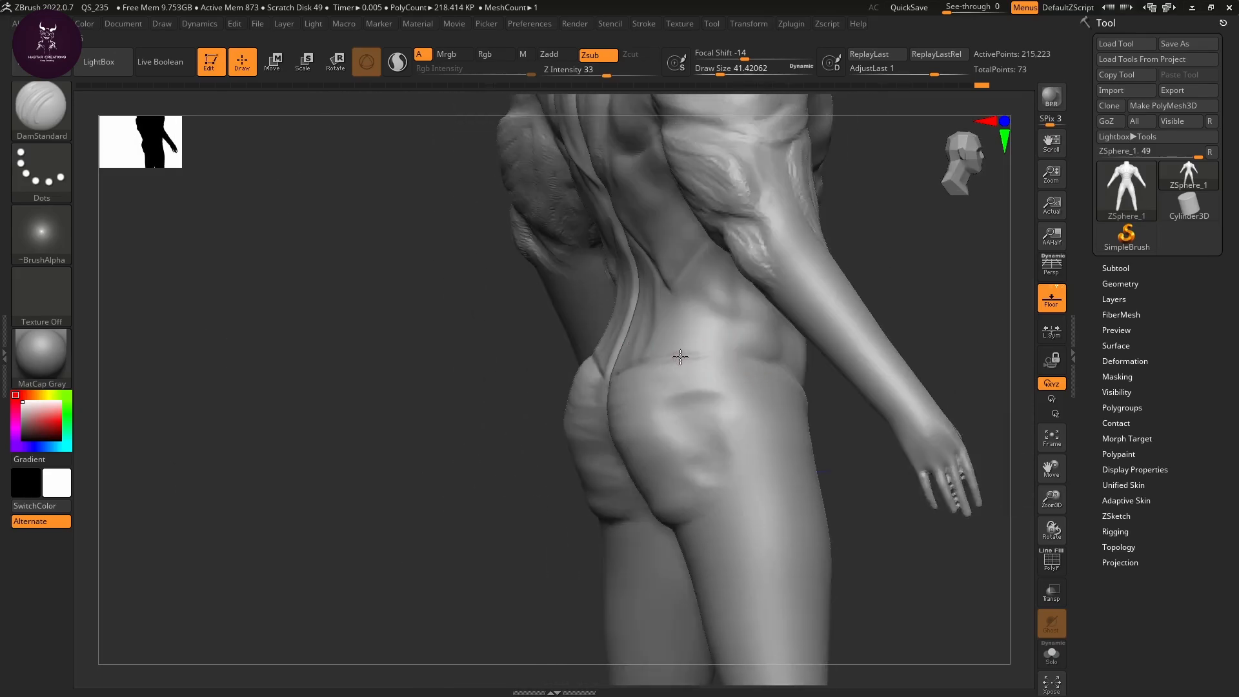
right_drag(850, 401, 801, 368)
right_drag(747, 420, 777, 393)
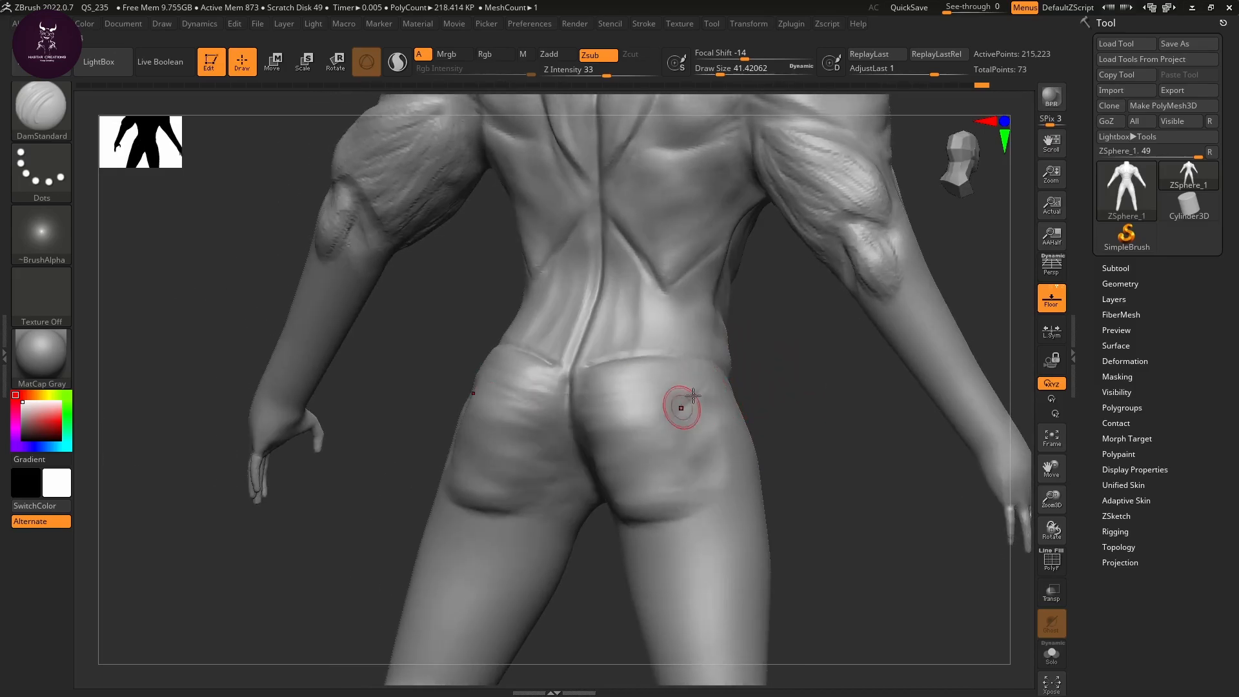
Carve the outer contour of the glutes down to the thigh with DamStandard and soften the groove
mouse_move(678, 406)
mouse_down()
mouse_move(708, 375)
mouse_move(684, 417)
mouse_move(708, 520)
mouse_up()
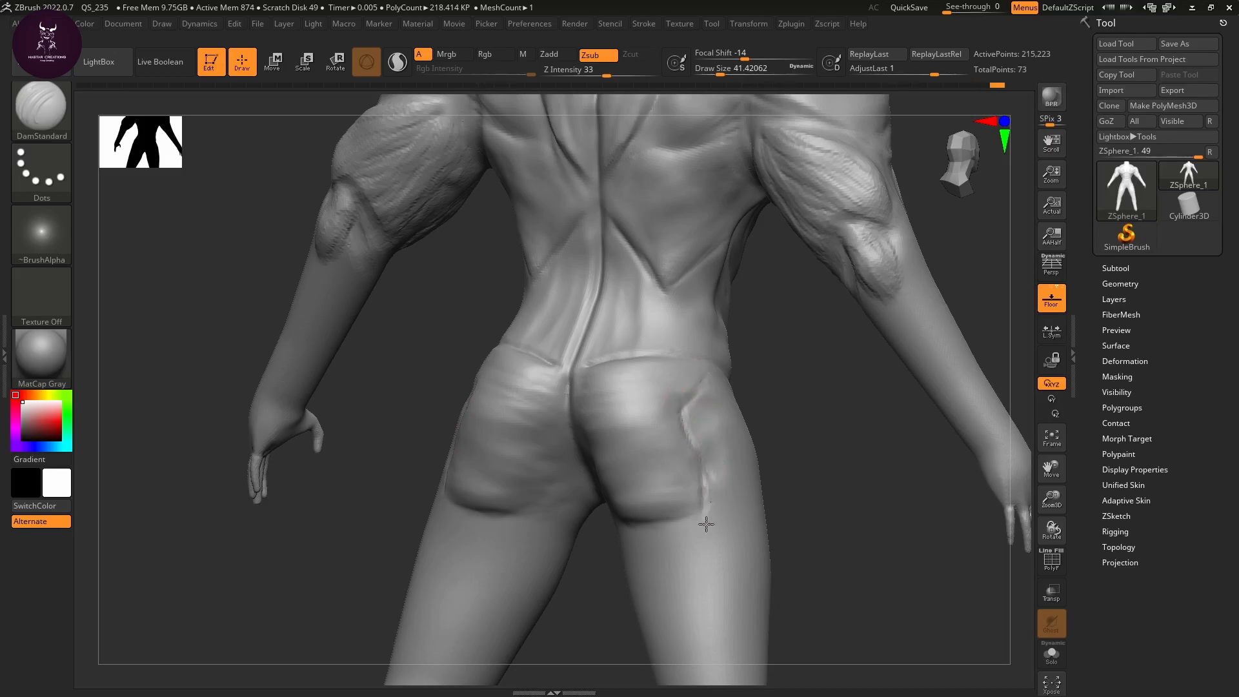
drag(705, 434, 709, 513)
key(shift)
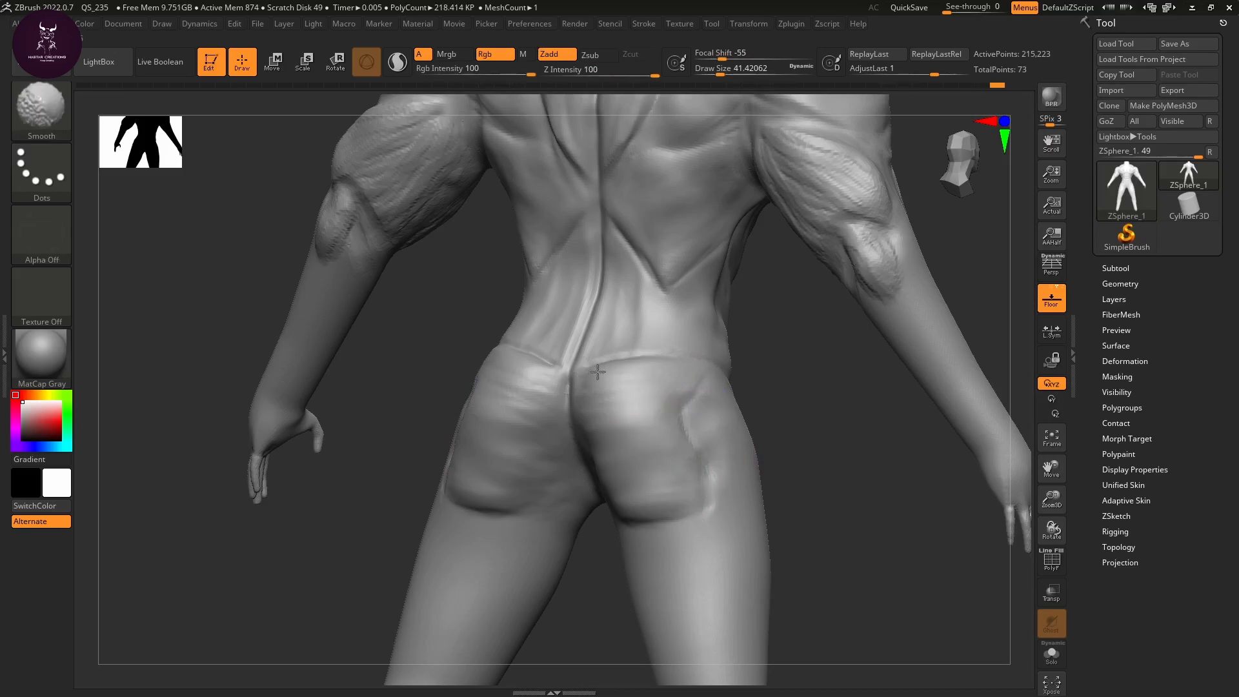
mouse_move(728, 351)
mouse_down()
mouse_move(830, 435)
mouse_move(783, 374)
mouse_move(788, 445)
mouse_up()
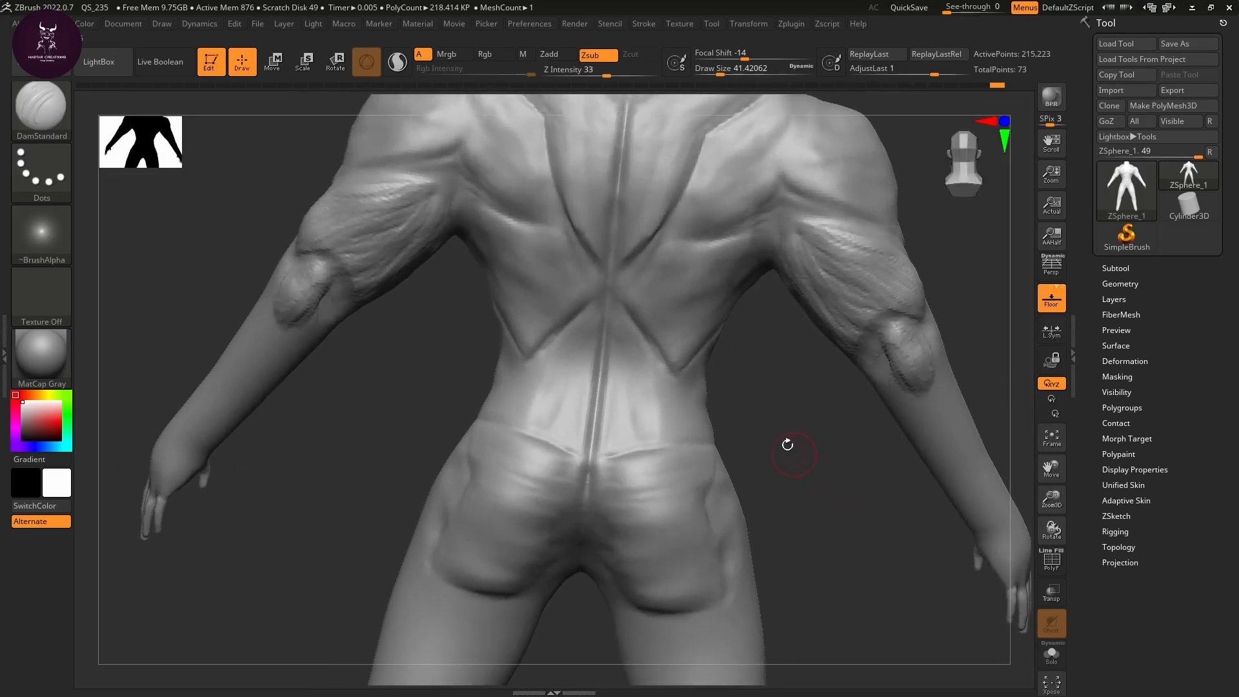
Build up the lower back muscles between the lats and the glutes with ClayBuildup and smooth the strokes
key(b)
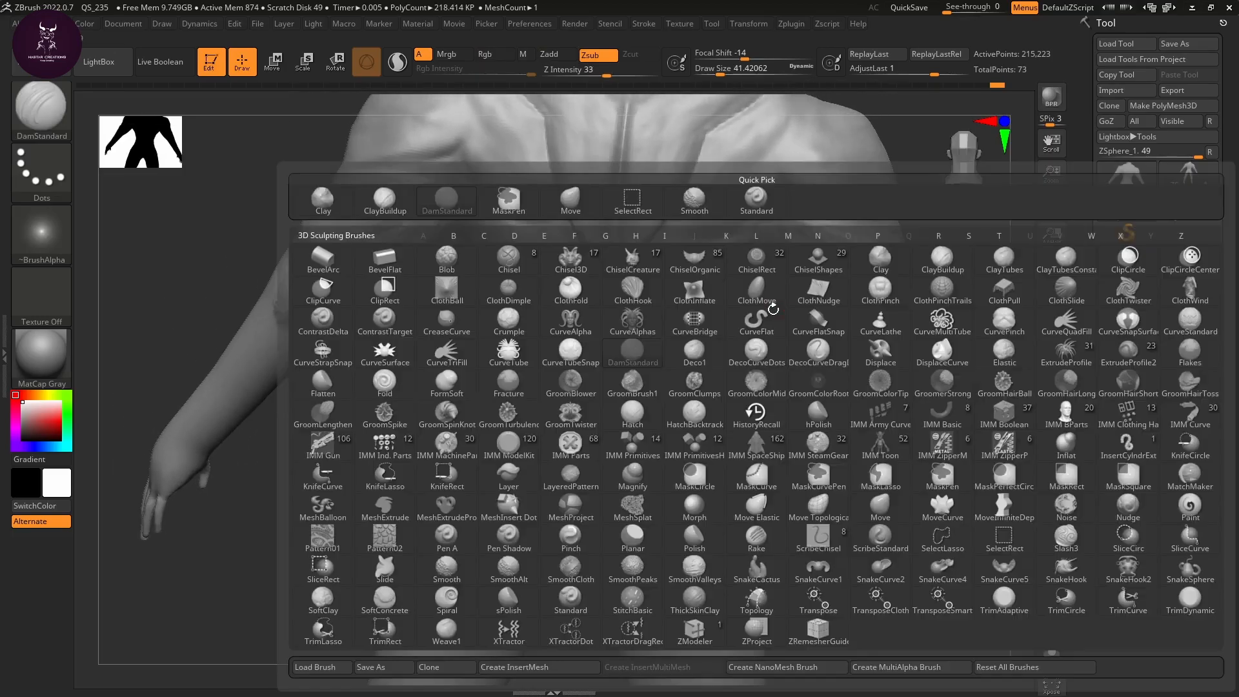
key(c)
key(b)
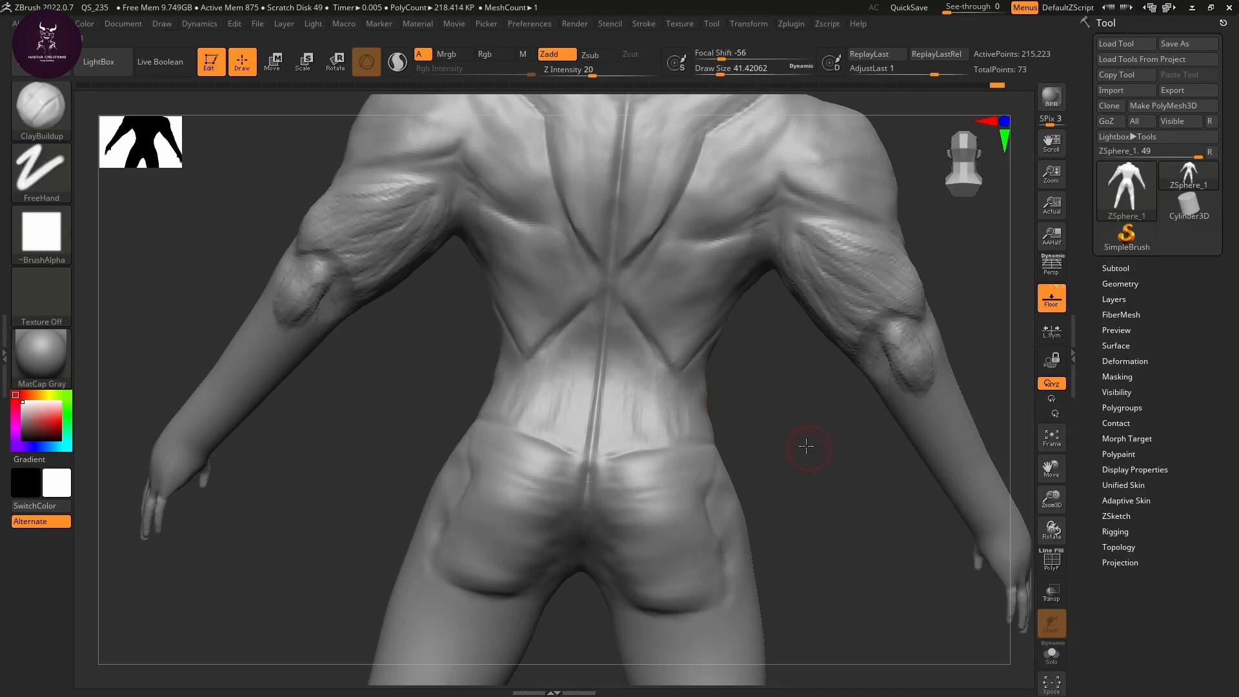
drag(805, 443, 672, 401)
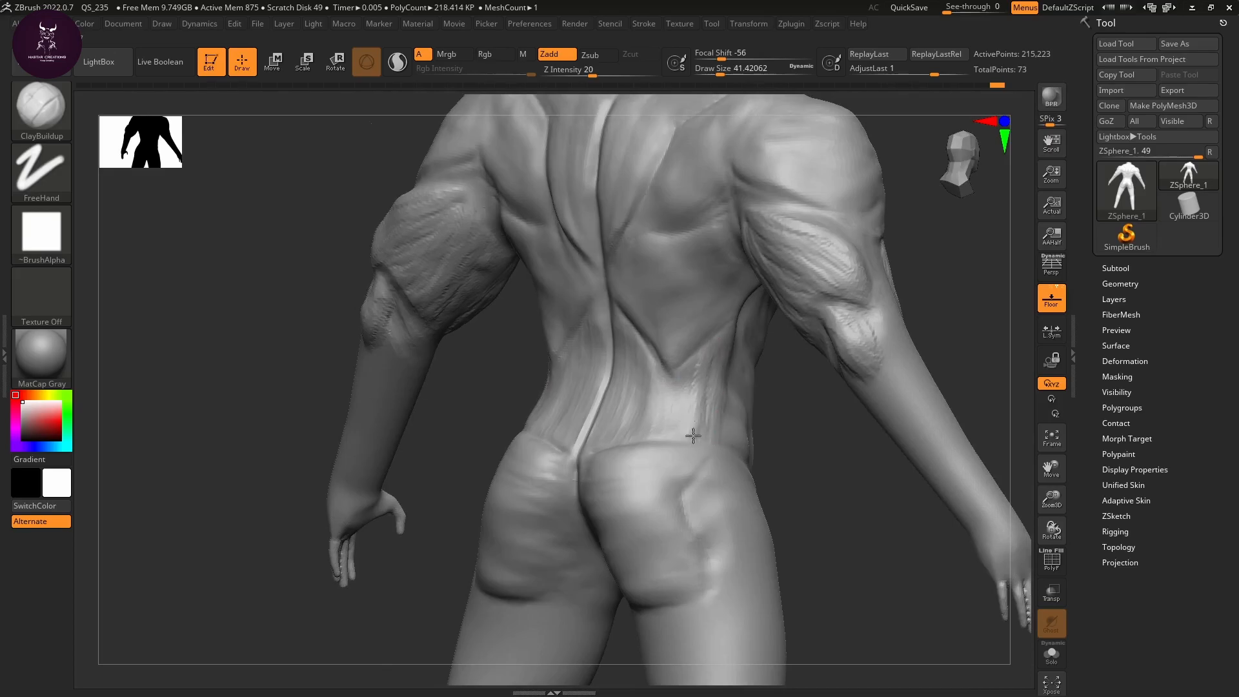
drag(837, 442, 805, 420)
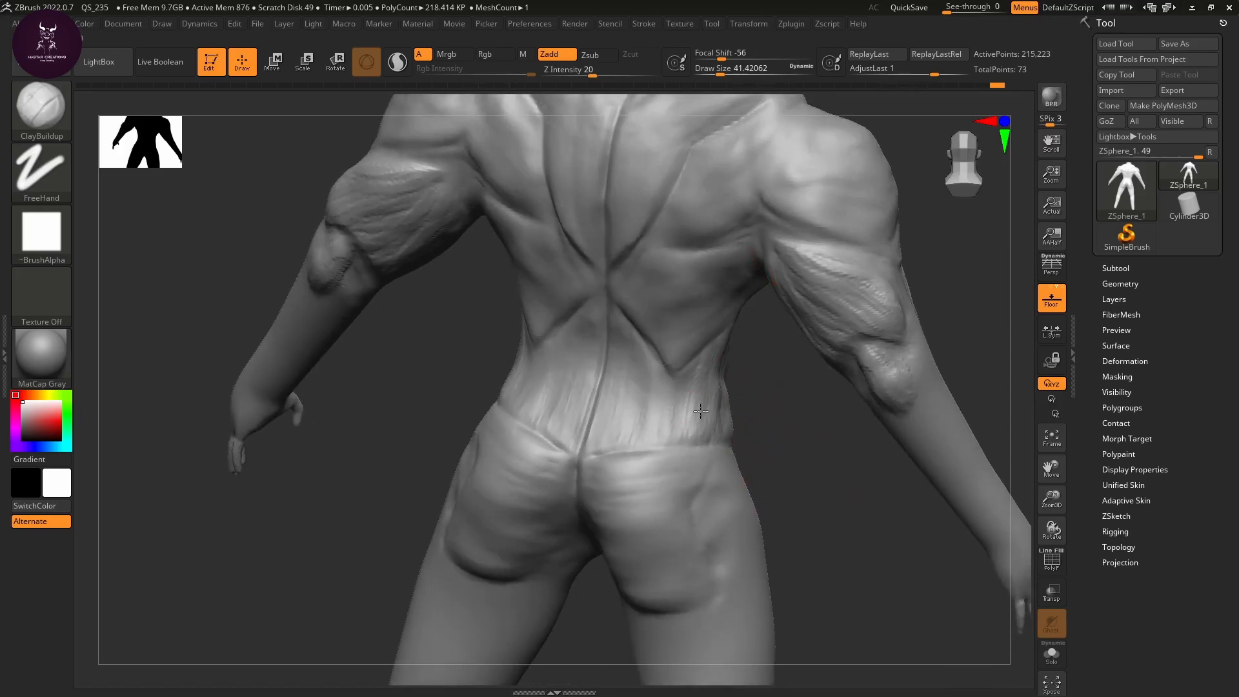
key(shift)
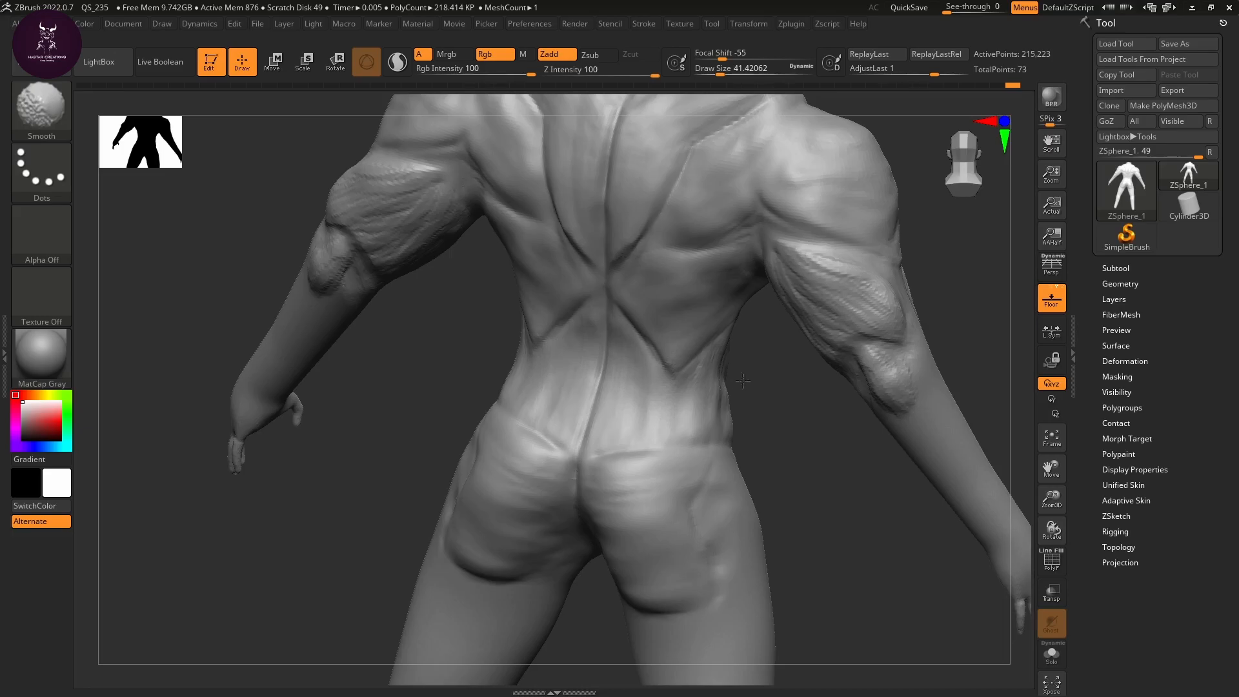
Smooth the transitions around the waist, hip and outer glutes
mouse_move(904, 368)
mouse_down()
mouse_move(800, 371)
mouse_move(839, 374)
mouse_up()
drag(969, 387, 877, 399)
key(shift)
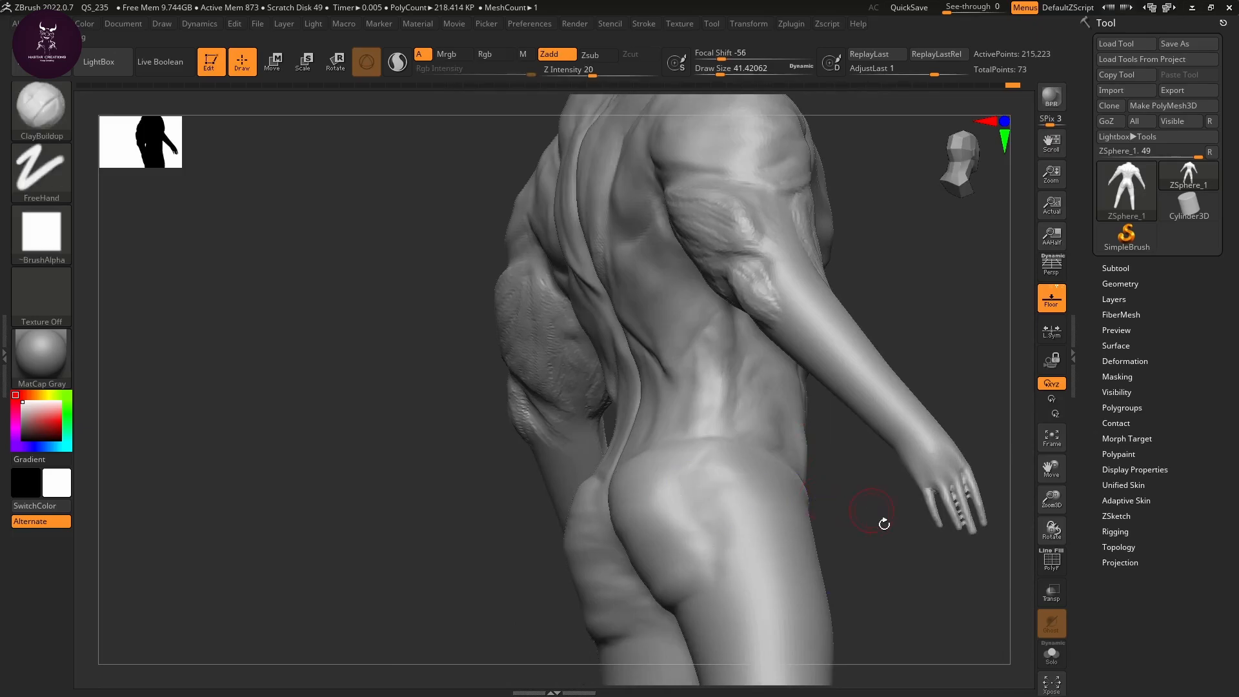
drag(880, 514, 930, 537)
key(shift)
drag(859, 507, 816, 520)
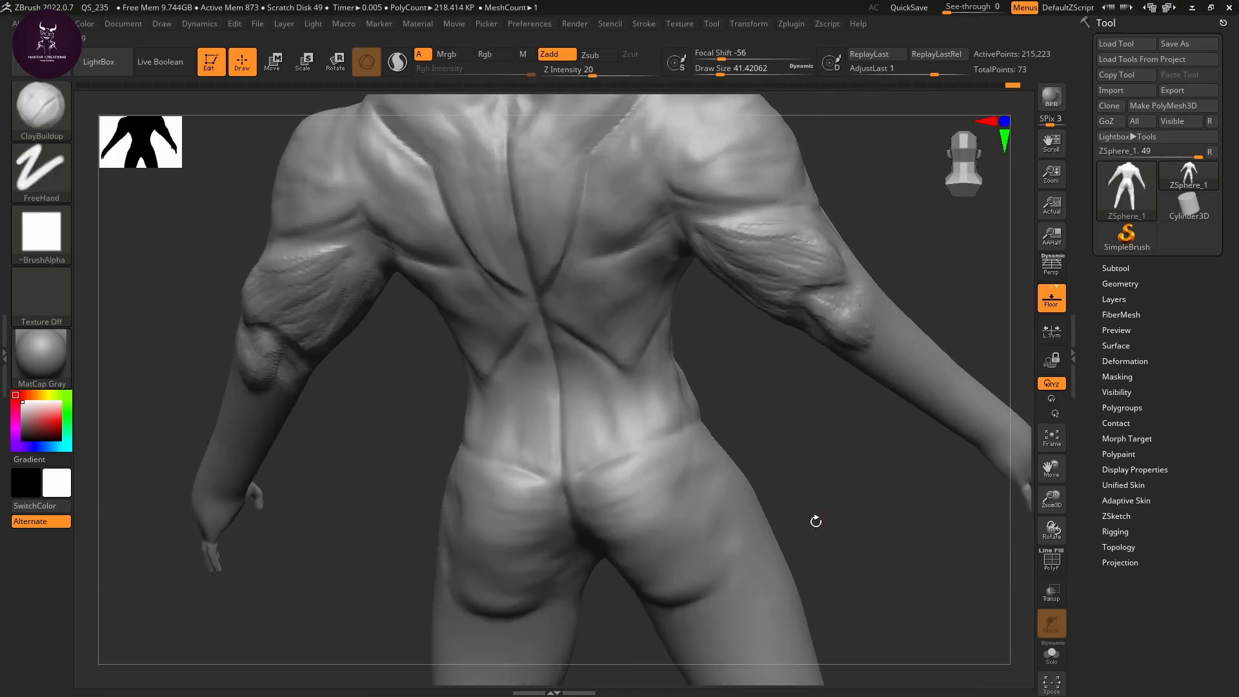
Add ClayBuildup volume to the upper outer glutes and smooth it into the surrounding surface
key(b)
key(c)
key(b)
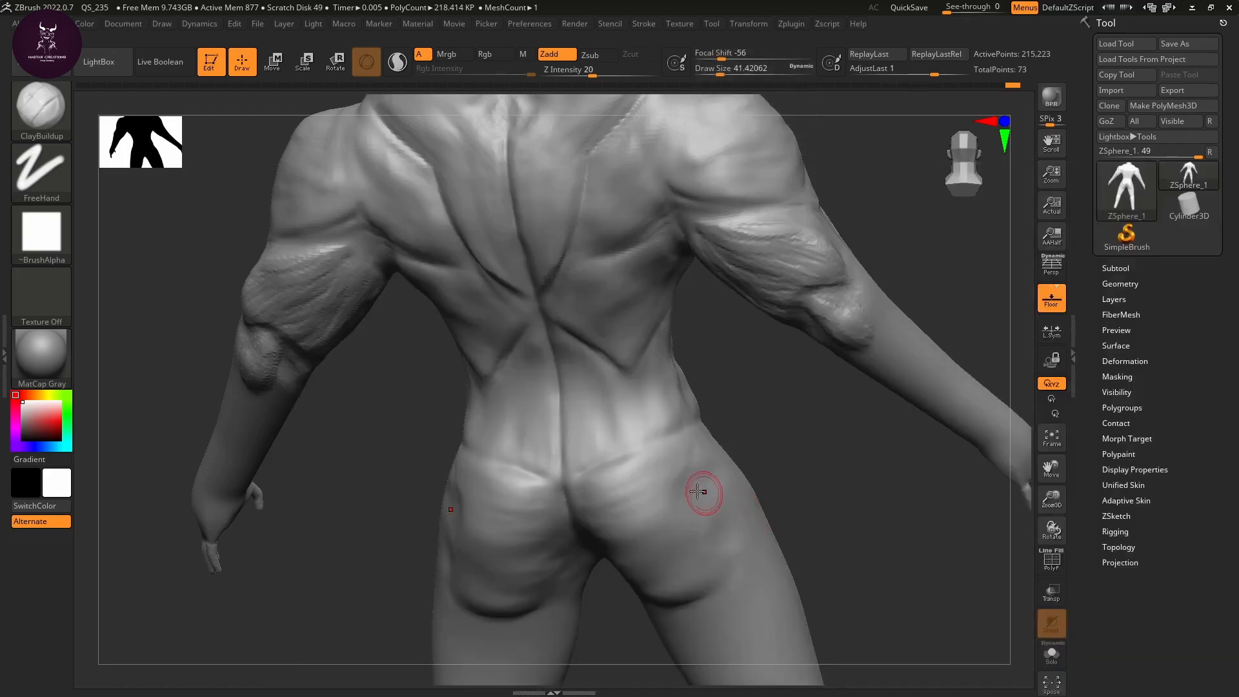
drag(701, 475, 671, 490)
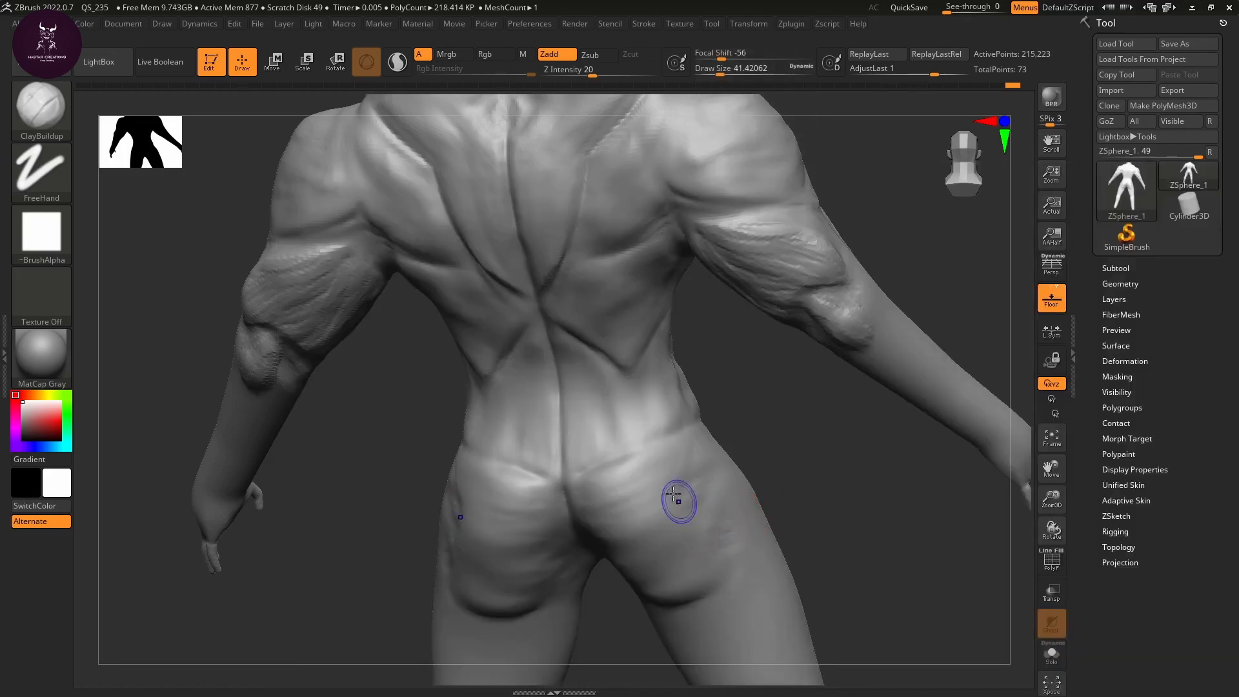
key(shift)
shift+drag(720, 533, 738, 557)
drag(671, 479, 688, 480)
key(shift)
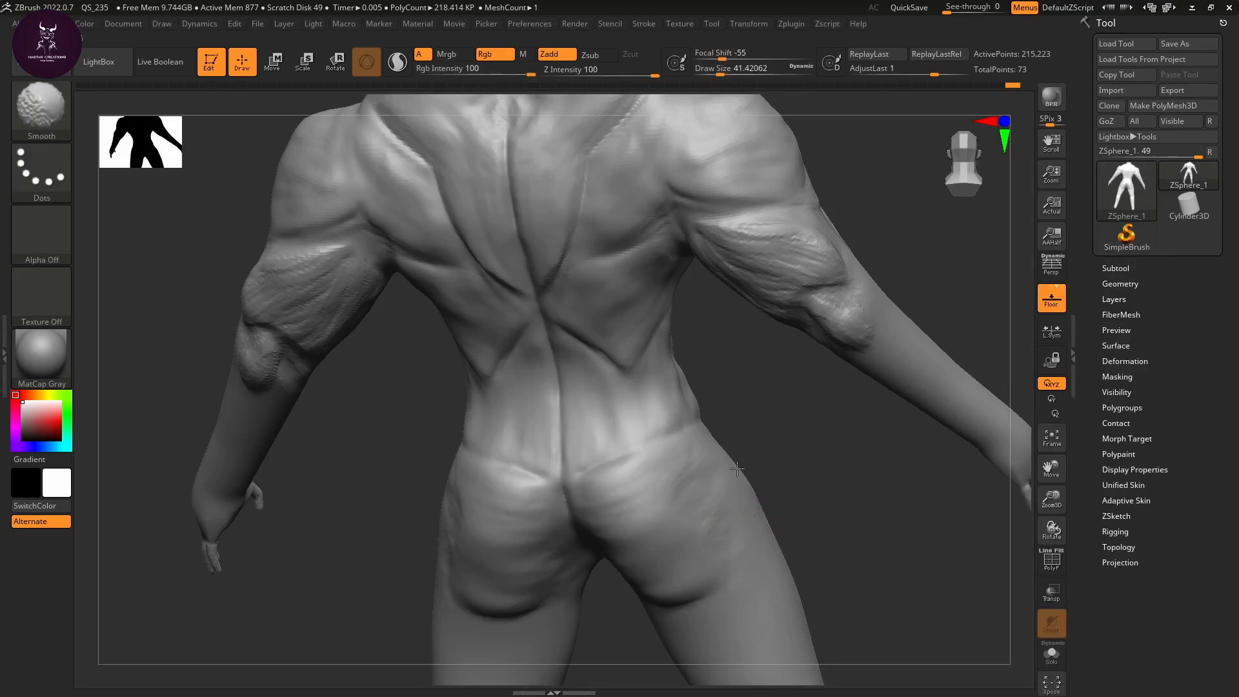
Lay ClayBuildup strokes across the lower part of the pectorals on the front of the torso
mouse_move(858, 443)
mouse_down()
mouse_move(921, 312)
mouse_move(902, 393)
mouse_move(832, 404)
mouse_move(794, 462)
mouse_move(800, 374)
mouse_move(935, 267)
mouse_move(885, 413)
mouse_move(819, 520)
mouse_move(851, 461)
mouse_move(764, 324)
mouse_up()
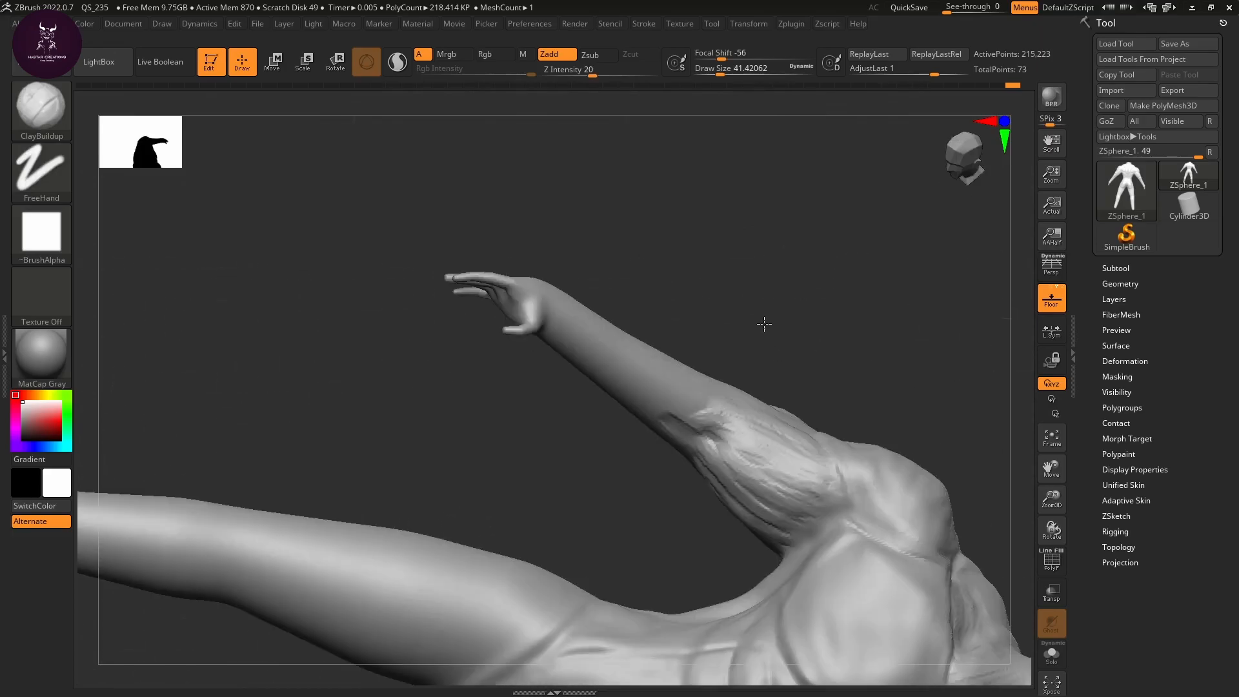
drag(965, 407, 813, 208)
drag(842, 371, 850, 471)
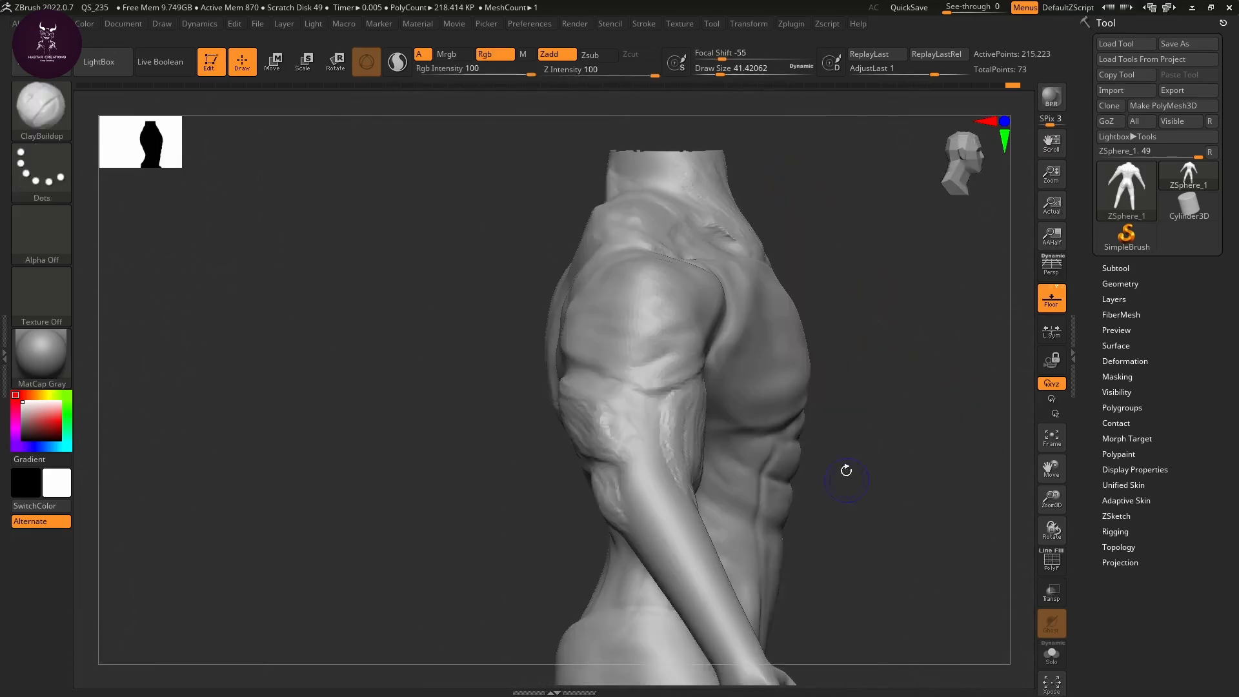
shift+drag(851, 391, 796, 393)
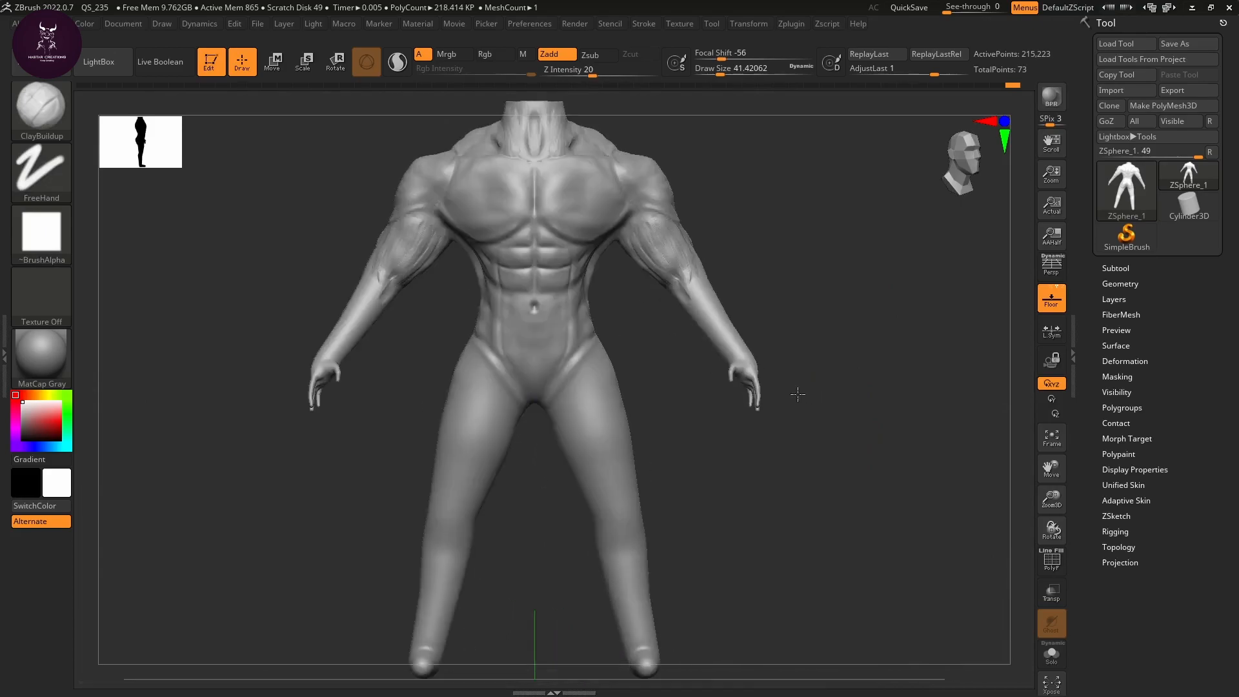
alt+drag(846, 340, 864, 503)
mouse_move(819, 385)
alt+mouse_down()
mouse_move(855, 392)
mouse_move(846, 413)
mouse_move(742, 389)
alt+mouse_up()
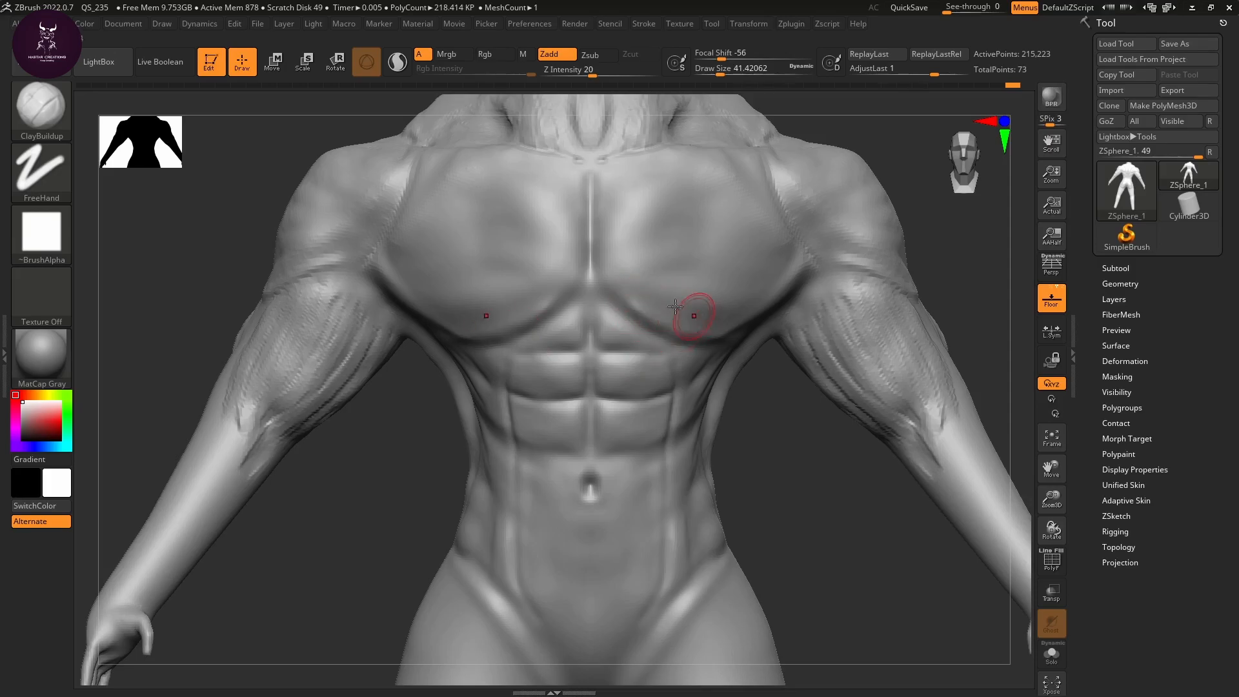
right_drag(720, 385, 744, 338)
mouse_move(744, 337)
mouse_down()
mouse_move(642, 374)
mouse_move(690, 362)
mouse_move(652, 382)
mouse_move(699, 380)
mouse_move(672, 421)
mouse_move(724, 415)
mouse_move(634, 400)
mouse_move(717, 378)
mouse_move(649, 378)
mouse_move(733, 357)
mouse_up()
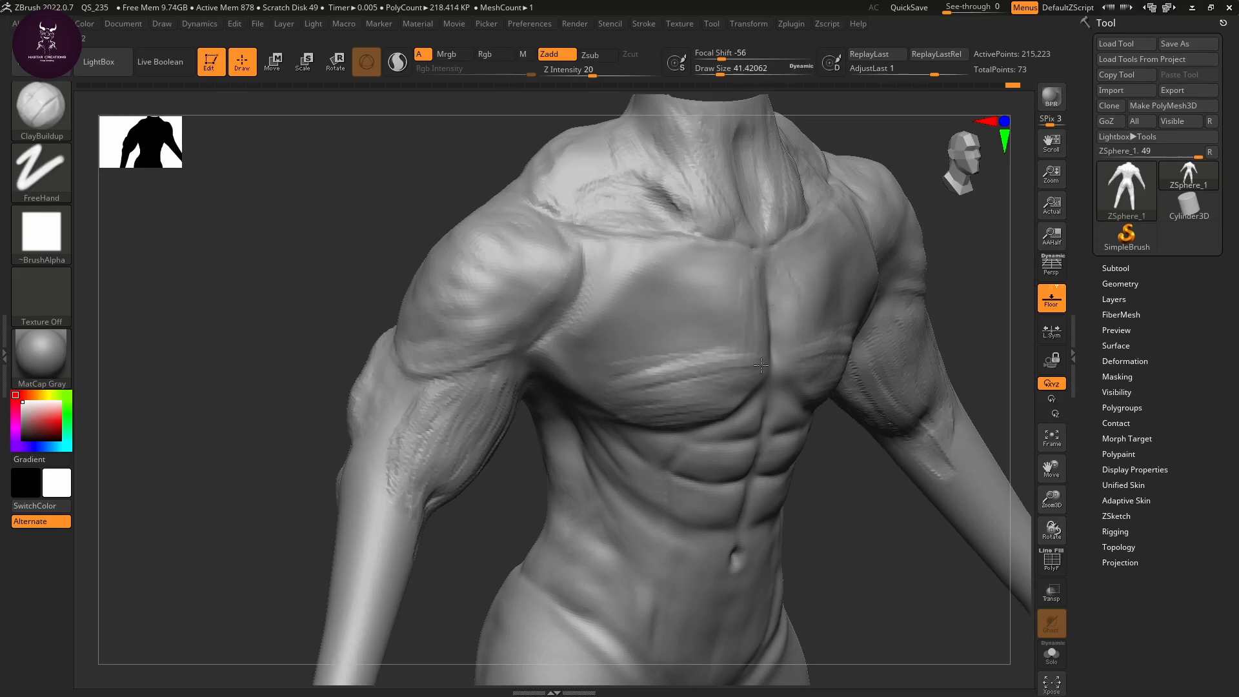
Layer diagonal ClayBuildup muscle-fibre strokes over the pectorals, running from the sternum toward the armpit
mouse_move(733, 318)
mouse_down()
mouse_move(686, 362)
mouse_move(652, 370)
mouse_move(743, 290)
mouse_move(618, 364)
mouse_up()
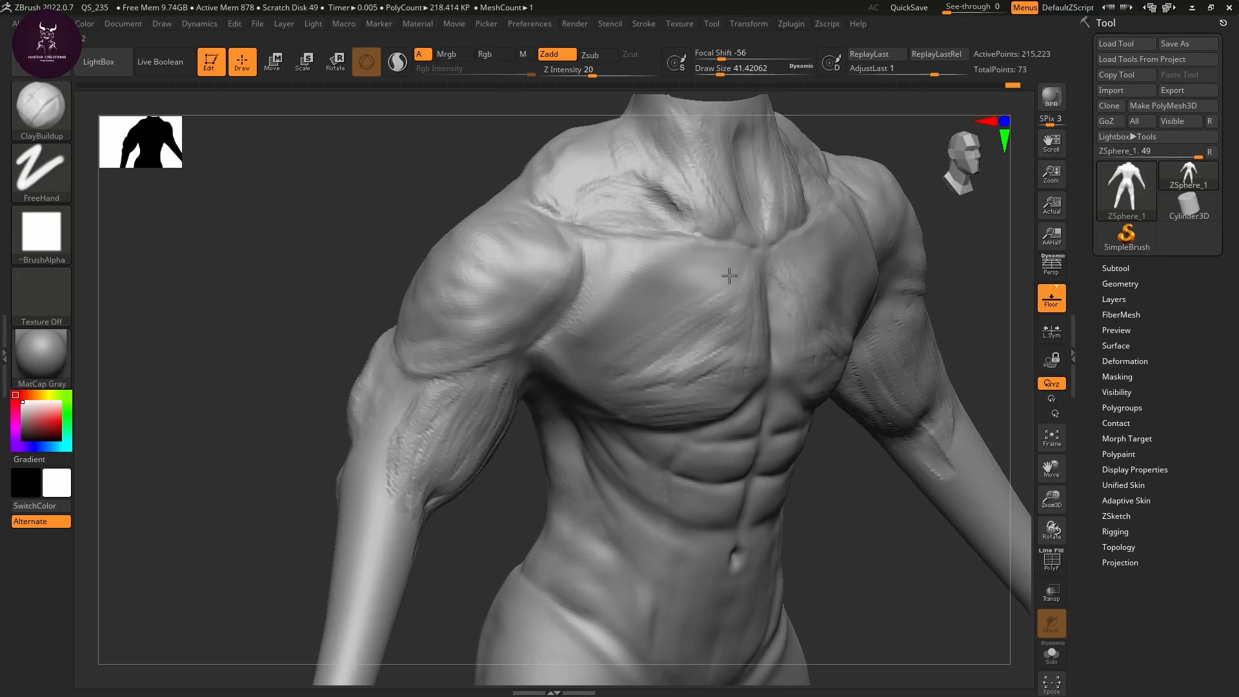
drag(621, 293, 600, 304)
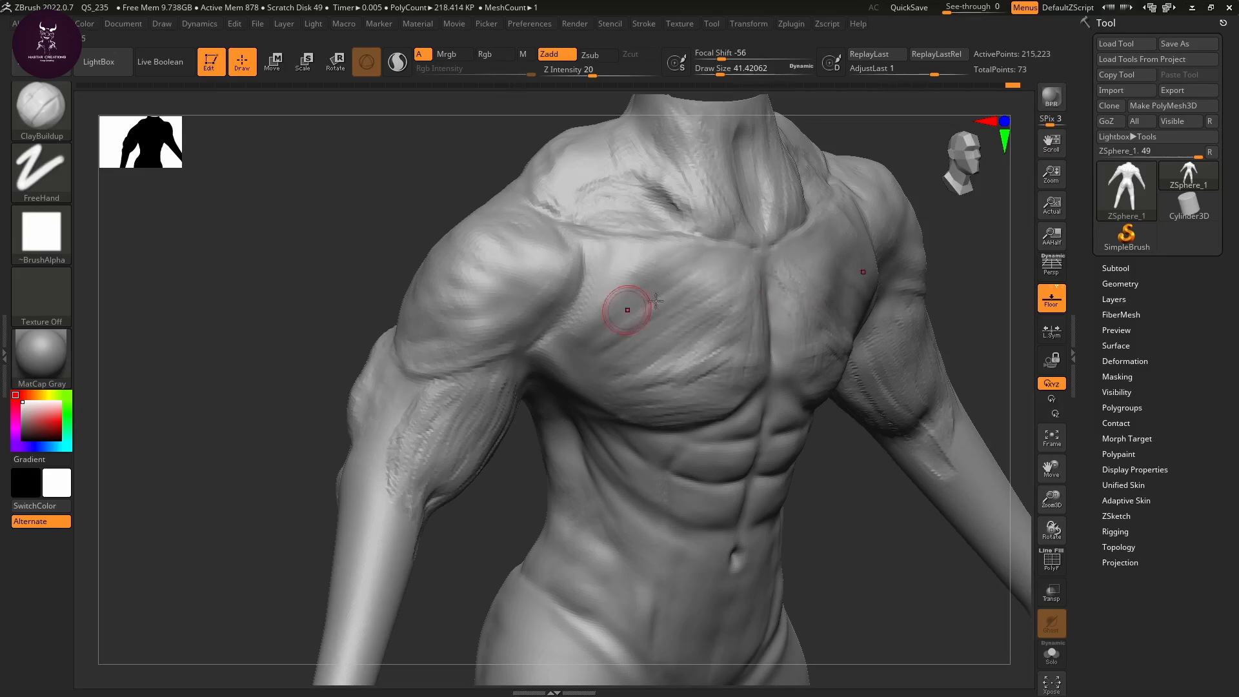
mouse_move(710, 277)
mouse_down()
mouse_move(666, 295)
mouse_move(700, 285)
mouse_move(625, 343)
mouse_up()
mouse_move(715, 309)
mouse_down()
mouse_move(618, 360)
mouse_move(639, 371)
mouse_up()
drag(715, 342, 636, 354)
mouse_move(701, 300)
mouse_down()
mouse_move(585, 347)
mouse_move(594, 352)
mouse_up()
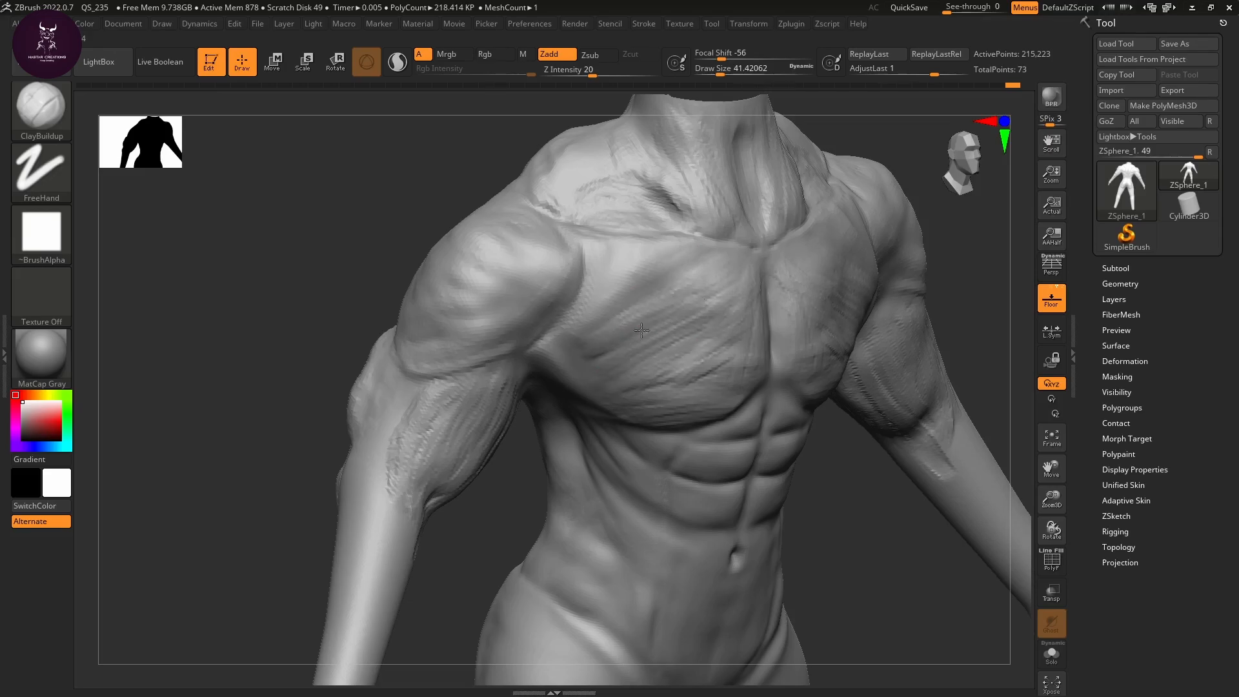
mouse_move(712, 320)
mouse_down()
mouse_move(604, 370)
mouse_move(615, 384)
mouse_up()
mouse_move(702, 295)
mouse_down()
mouse_move(609, 319)
mouse_move(647, 299)
mouse_up()
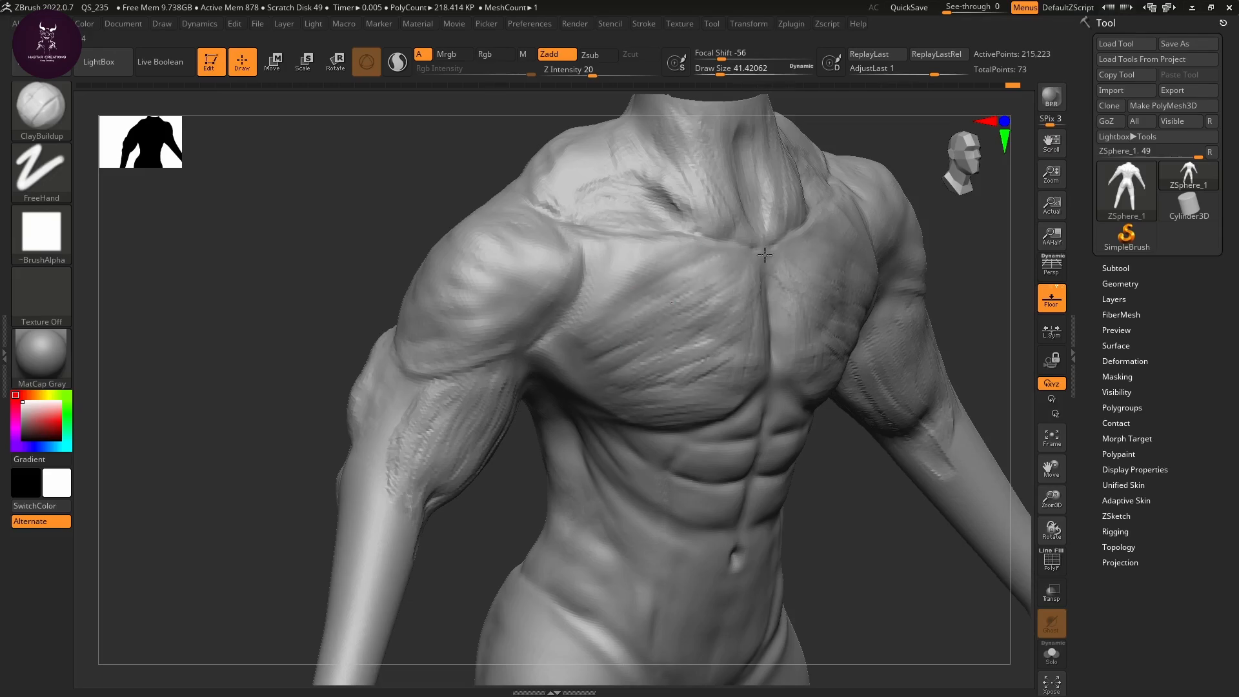
drag(742, 265, 617, 304)
drag(724, 297, 649, 340)
mouse_move(729, 336)
mouse_down()
mouse_move(685, 355)
mouse_move(689, 372)
mouse_up()
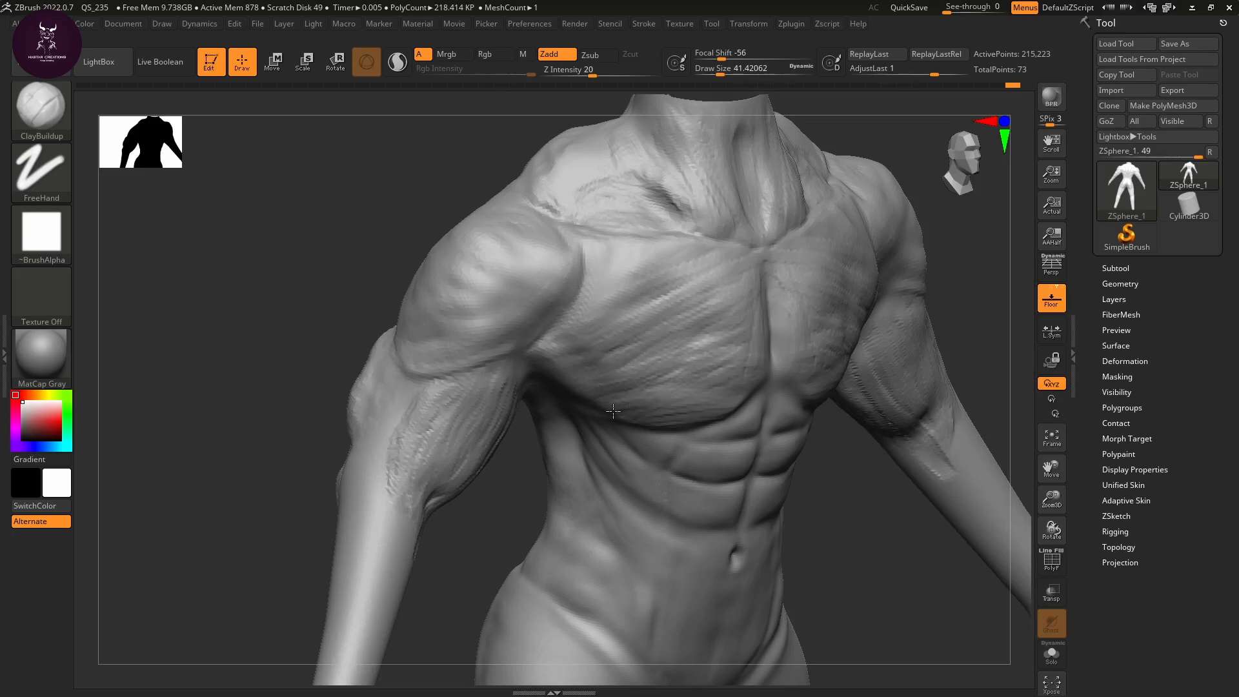
drag(697, 359, 597, 389)
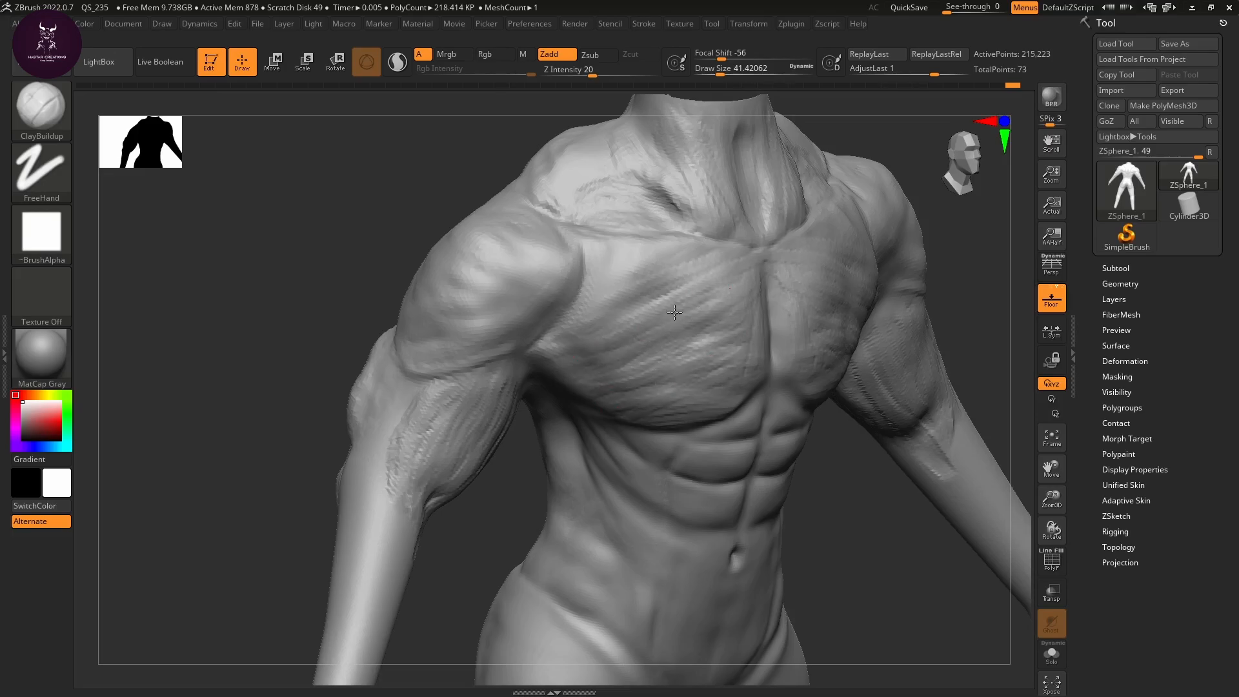
drag(718, 326, 645, 363)
drag(716, 349, 628, 371)
drag(721, 308, 612, 338)
mouse_move(715, 285)
mouse_down()
mouse_move(604, 324)
mouse_move(608, 299)
mouse_up()
drag(675, 262, 608, 292)
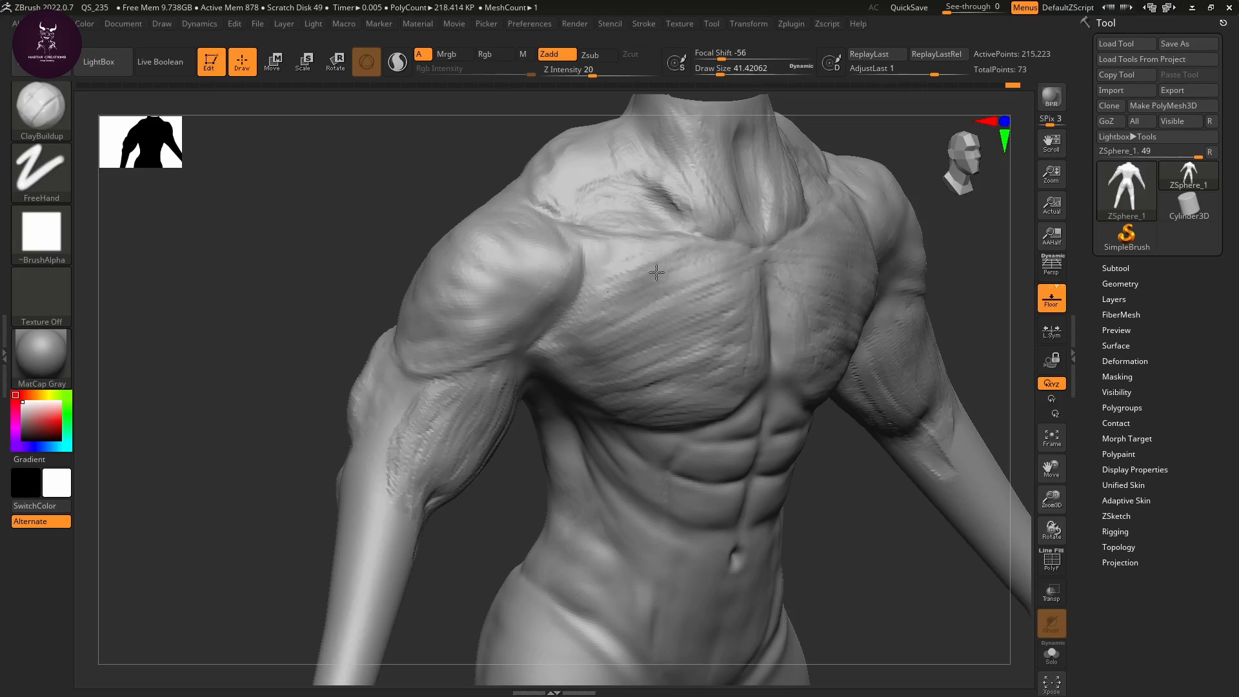
drag(732, 267, 600, 331)
drag(729, 315, 619, 355)
drag(716, 341, 634, 386)
drag(716, 373, 652, 393)
drag(729, 391, 653, 416)
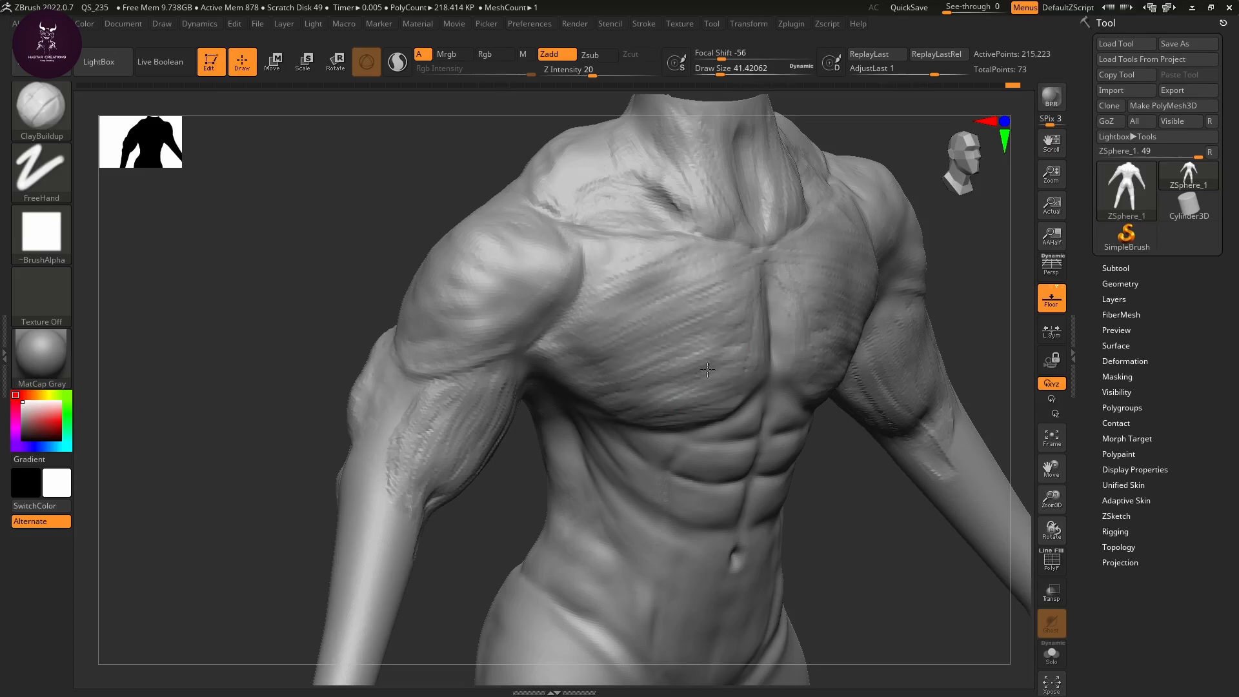
drag(719, 300, 610, 319)
drag(726, 262, 623, 293)
drag(717, 315, 614, 365)
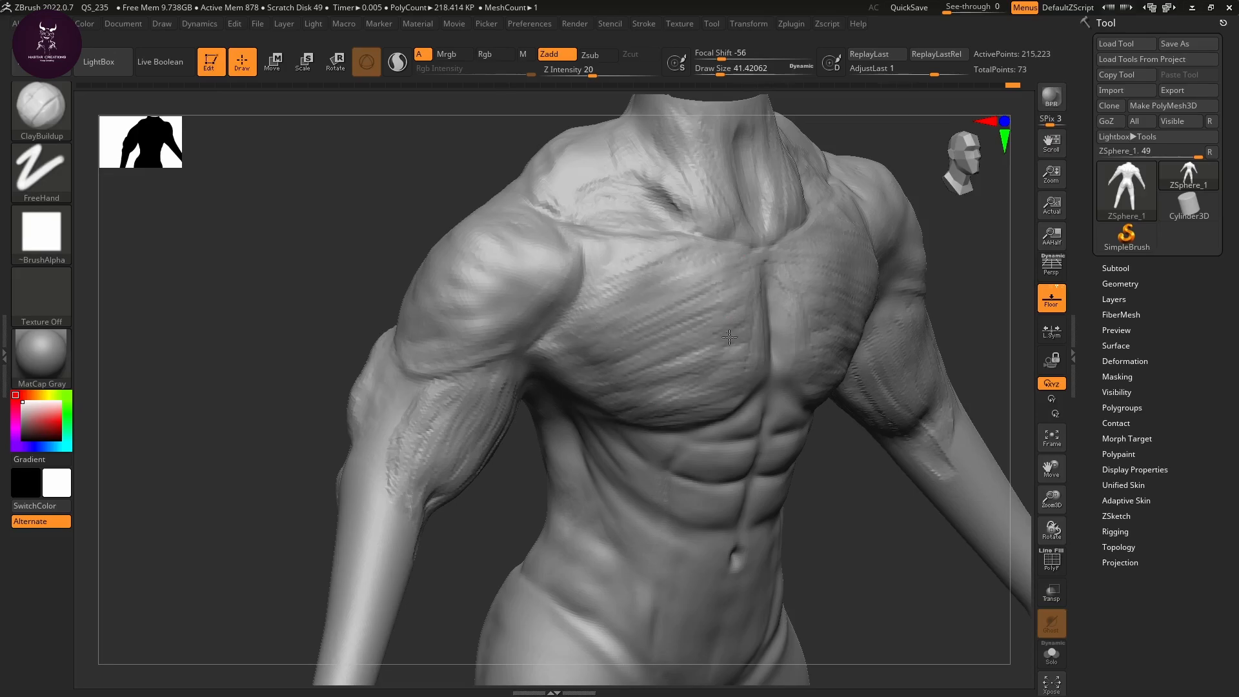
drag(729, 336, 629, 390)
drag(743, 316, 613, 368)
drag(736, 290, 604, 342)
mouse_move(723, 268)
mouse_down()
mouse_move(598, 310)
mouse_move(603, 342)
mouse_up()
drag(743, 303, 623, 361)
drag(746, 329, 619, 384)
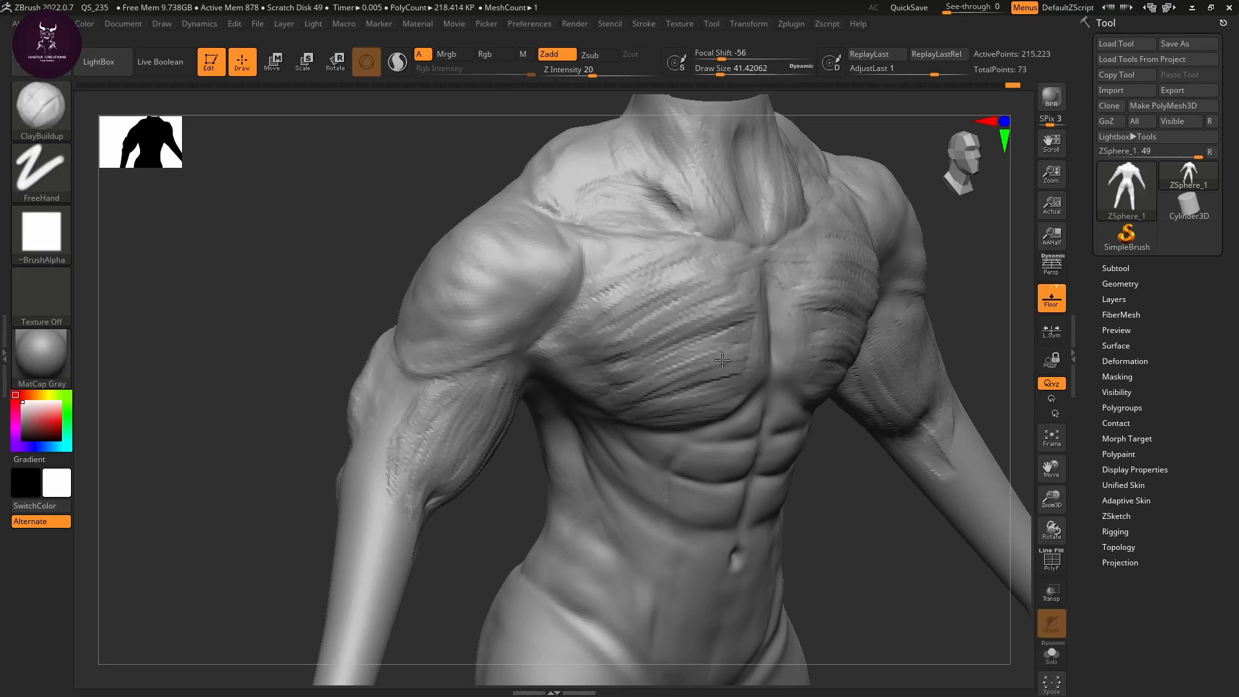
Fill in the middle and lower pectorals with further overlapping ClayBuildup fibre strokes, finishing with strokes on the upper chest
drag(722, 360, 657, 389)
drag(736, 381, 630, 407)
mouse_move(629, 308)
mouse_down()
mouse_move(574, 342)
mouse_move(573, 356)
mouse_up()
drag(652, 333, 591, 369)
mouse_move(642, 353)
mouse_down()
mouse_move(586, 382)
mouse_move(584, 399)
mouse_up()
drag(709, 342, 586, 387)
mouse_move(736, 367)
mouse_down()
mouse_move(661, 417)
mouse_move(678, 414)
mouse_up()
drag(728, 328, 630, 367)
drag(729, 335, 634, 366)
drag(747, 361, 668, 391)
mouse_move(720, 311)
mouse_down()
mouse_move(662, 349)
mouse_move(620, 337)
mouse_up()
mouse_move(715, 284)
mouse_down()
mouse_move(605, 320)
mouse_move(672, 266)
mouse_up()
Smooth the fibre strokes across the whole pectorals and along the sternum into softer muscle forms
shift+drag(732, 306, 785, 369)
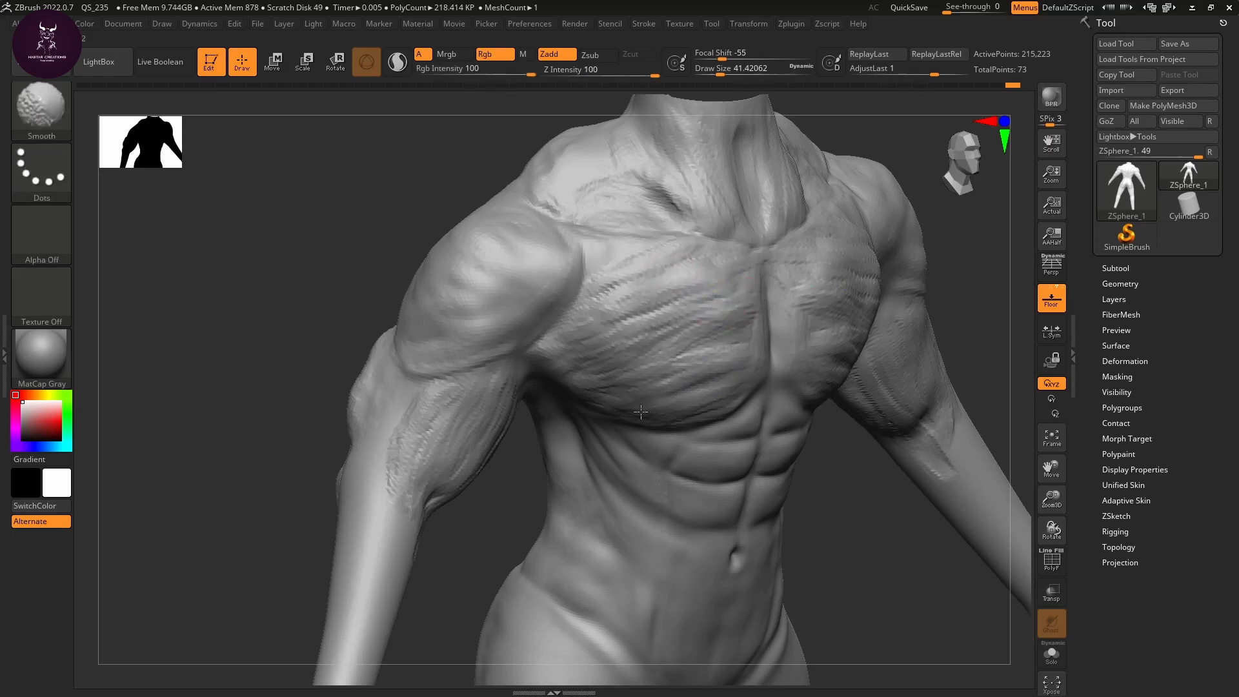
mouse_move(641, 412)
shift+mouse_down()
mouse_move(701, 392)
mouse_move(659, 402)
shift+mouse_up()
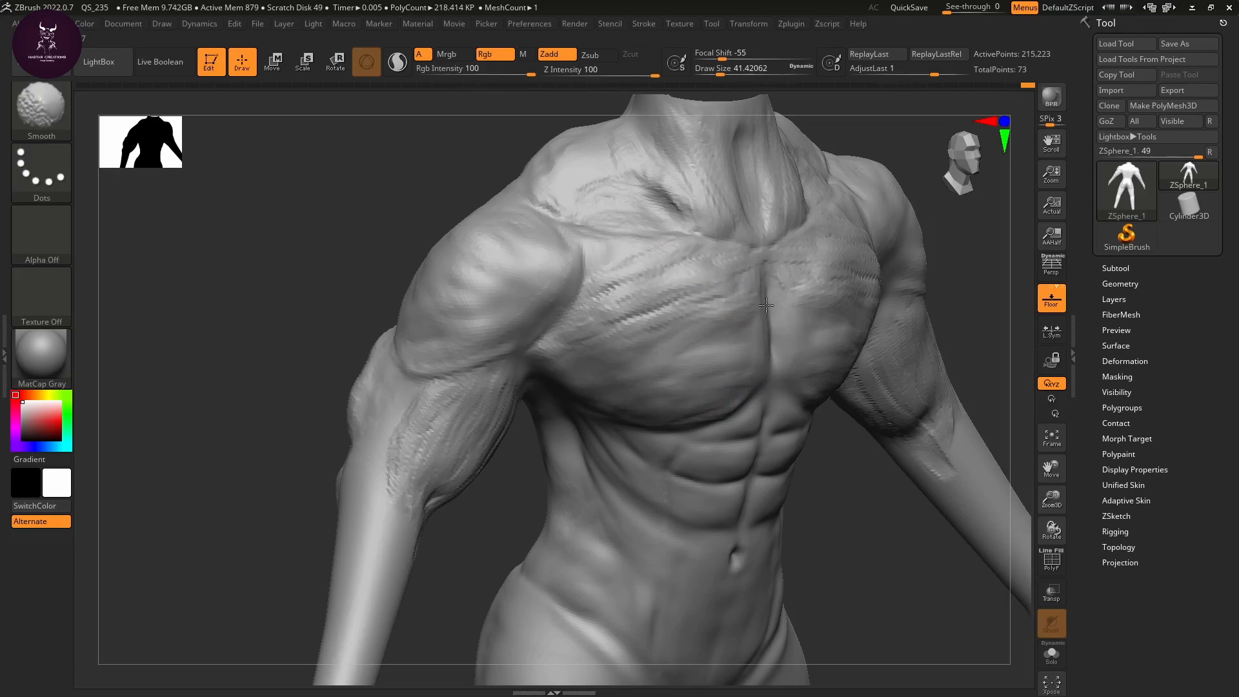
mouse_move(766, 305)
shift+mouse_down()
mouse_move(636, 285)
mouse_move(754, 218)
shift+mouse_up()
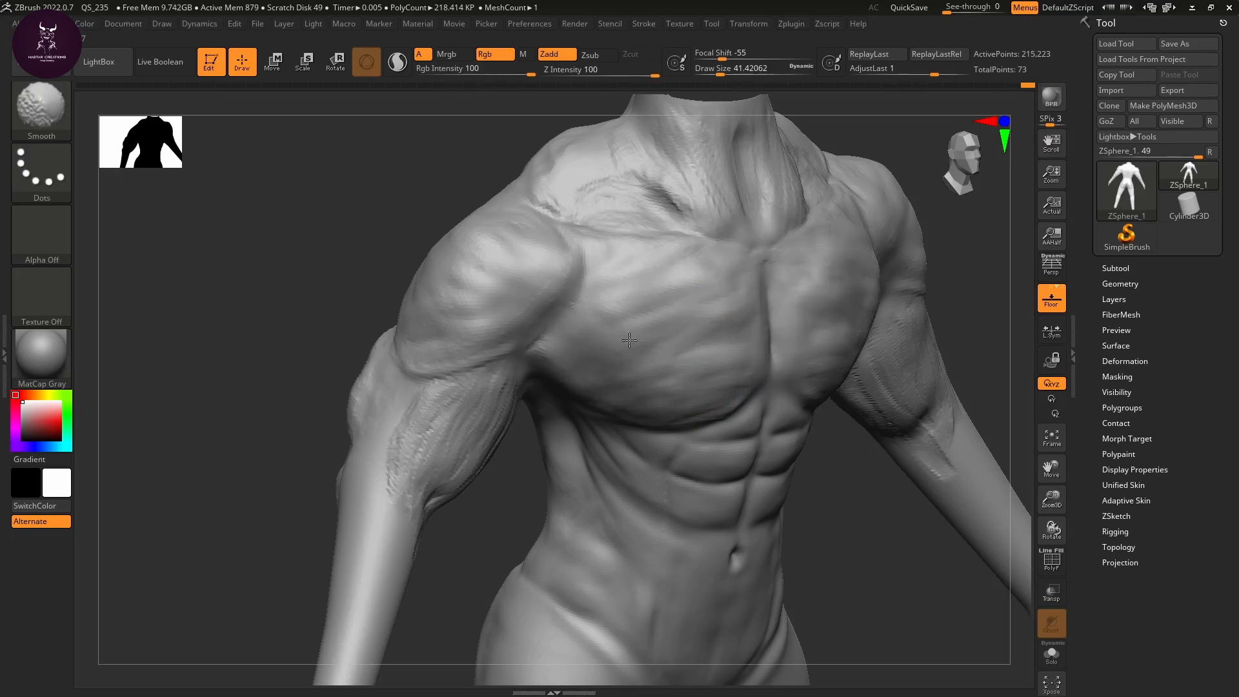
mouse_move(629, 340)
shift+mouse_down()
mouse_move(754, 342)
mouse_move(667, 354)
mouse_move(649, 384)
shift+mouse_up()
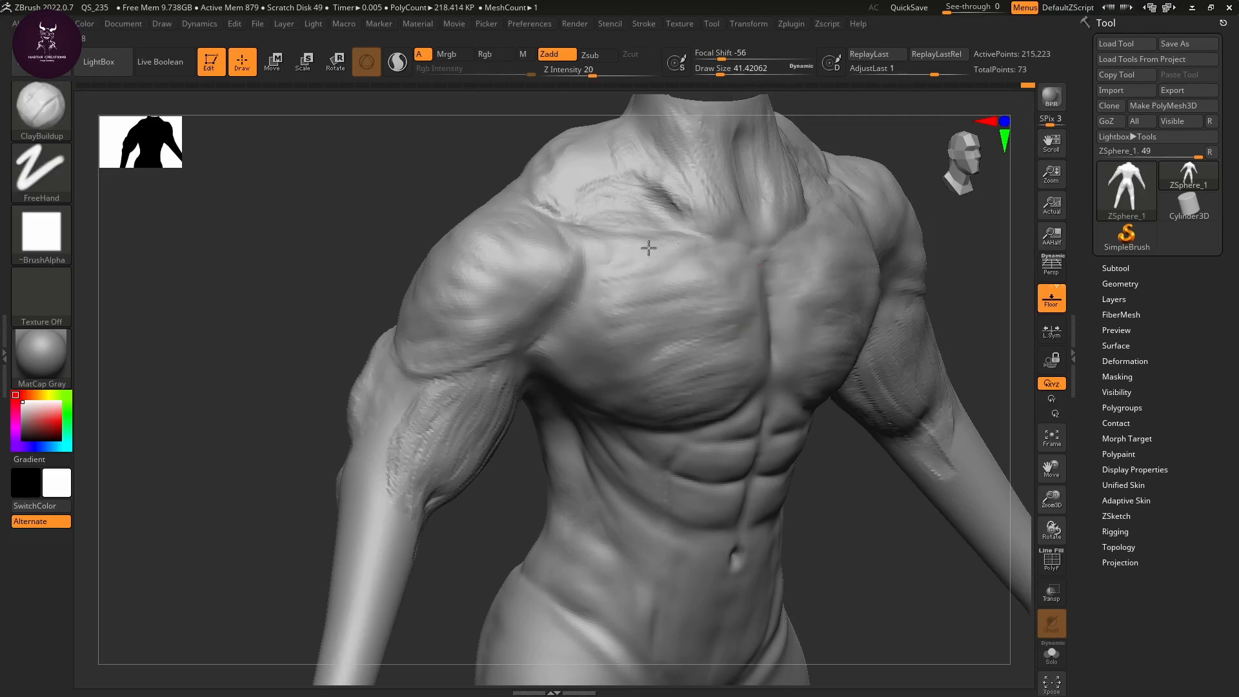
Add ClayBuildup strokes across the upper and middle pectorals and smooth them into the chest surface
drag(584, 263, 720, 262)
shift+drag(636, 260, 547, 284)
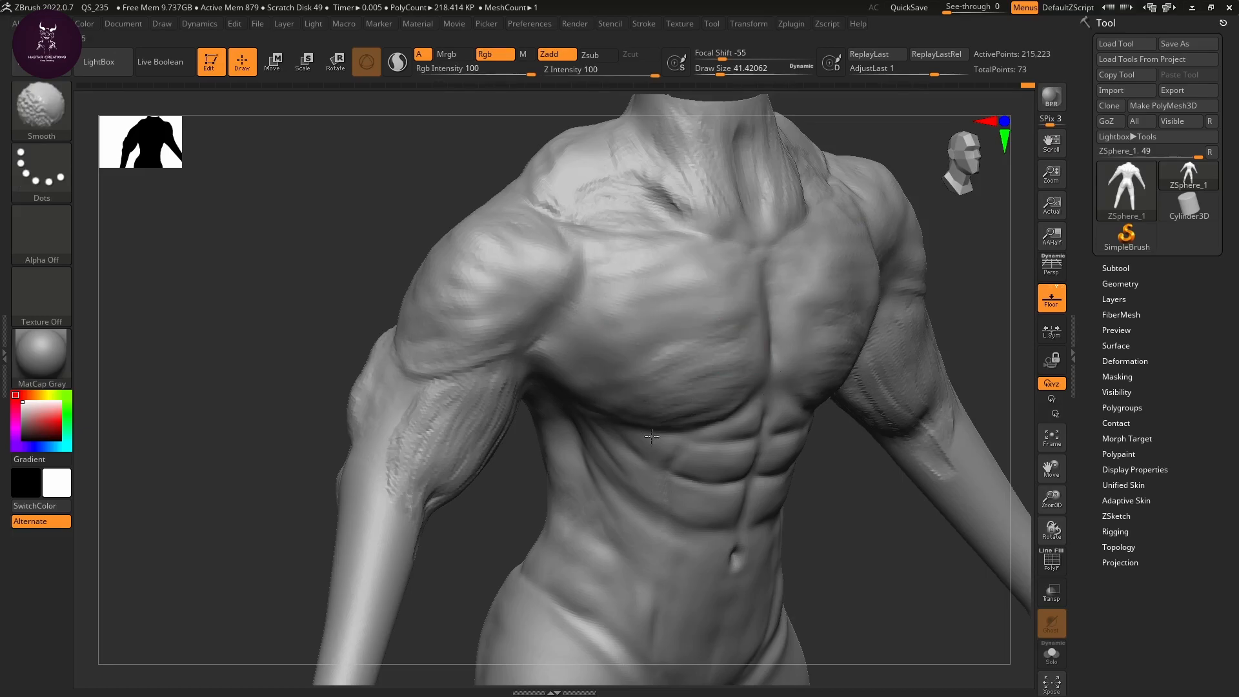
drag(676, 355, 736, 332)
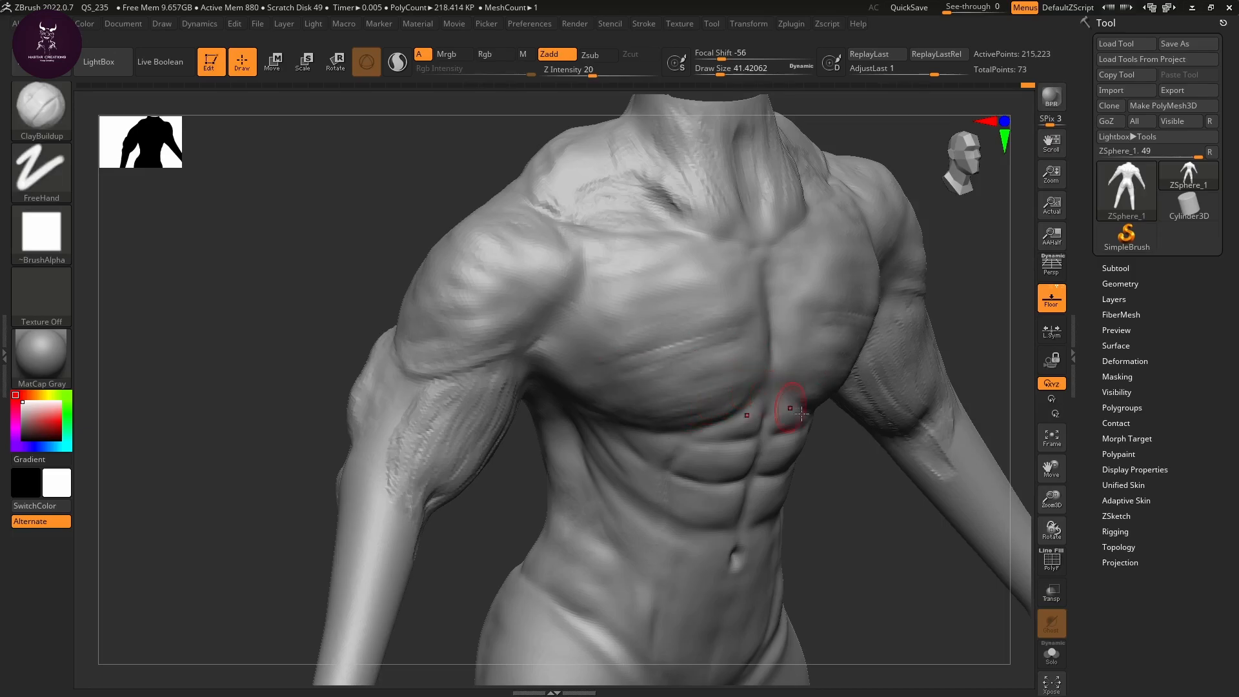
drag(855, 520, 788, 415)
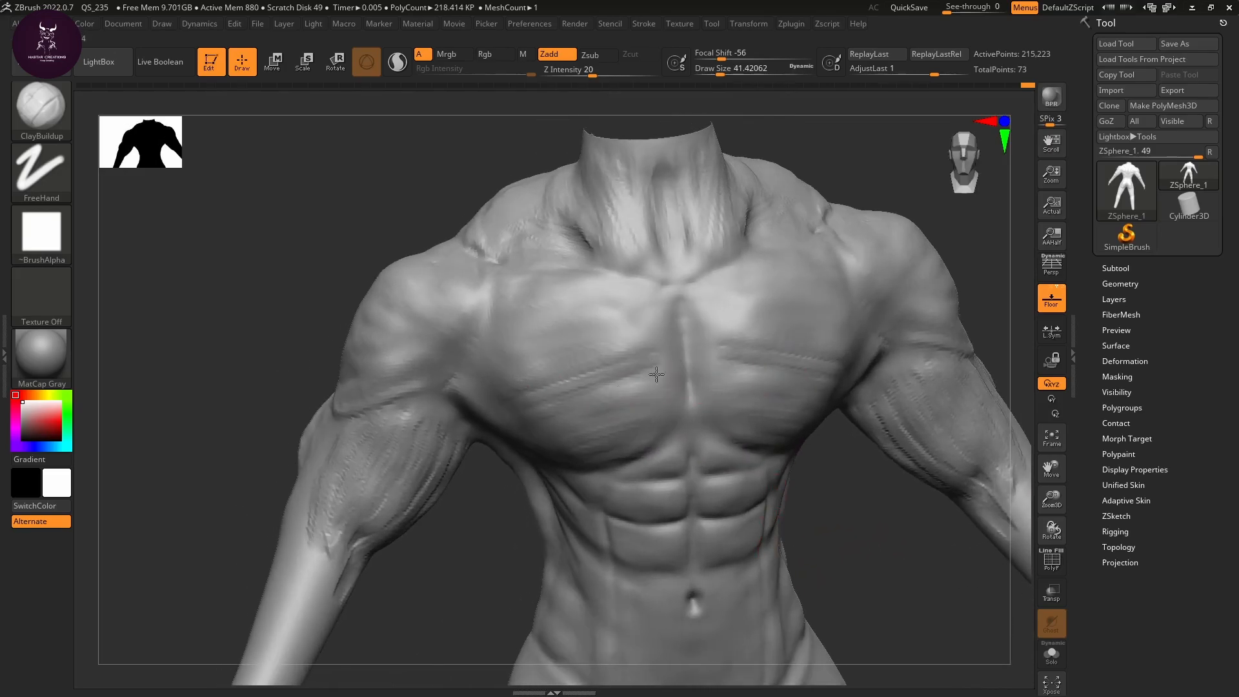
key(shift)
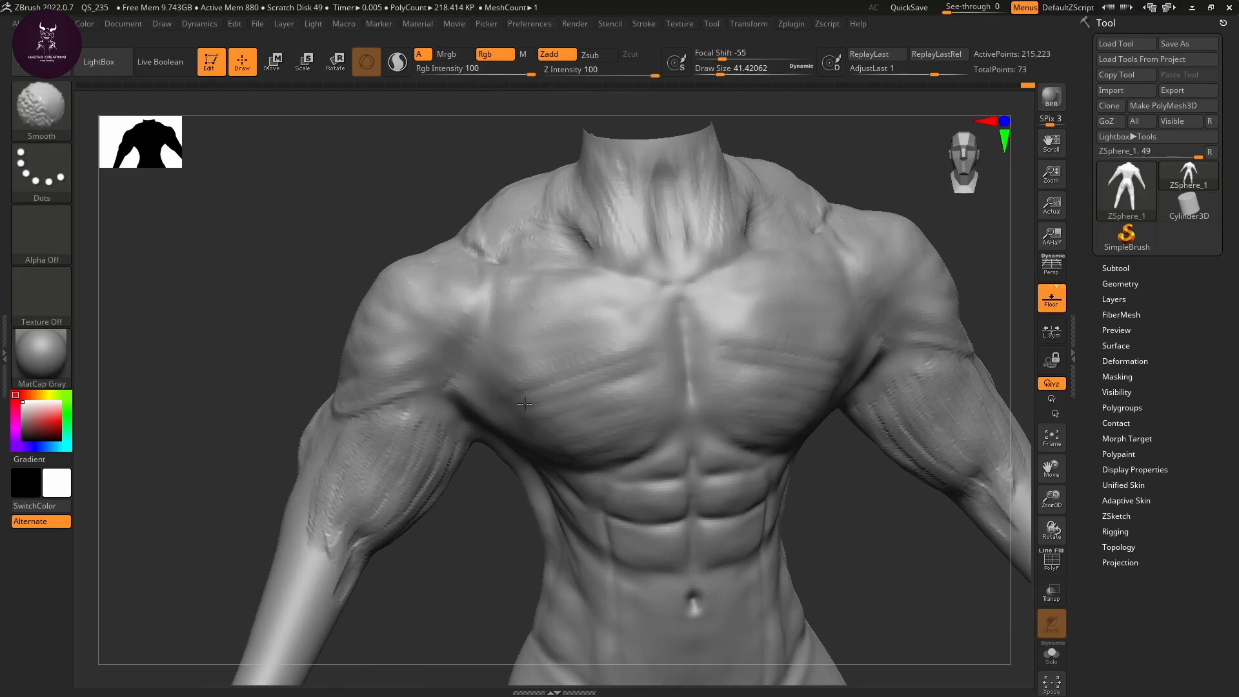